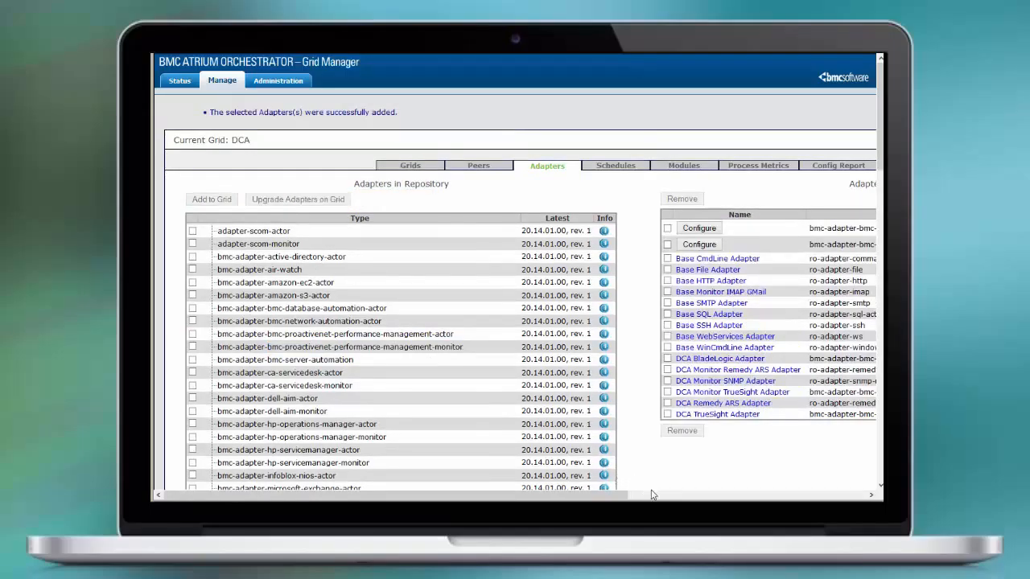
- Open the DCA Monitor TrueSight Adapter configuration from the grid's adapters and review its name, port, gateway name and encryption key
{"action": "scroll", "coordinate": [648, 494], "scroll_direction": "right", "scroll_amount": 5}
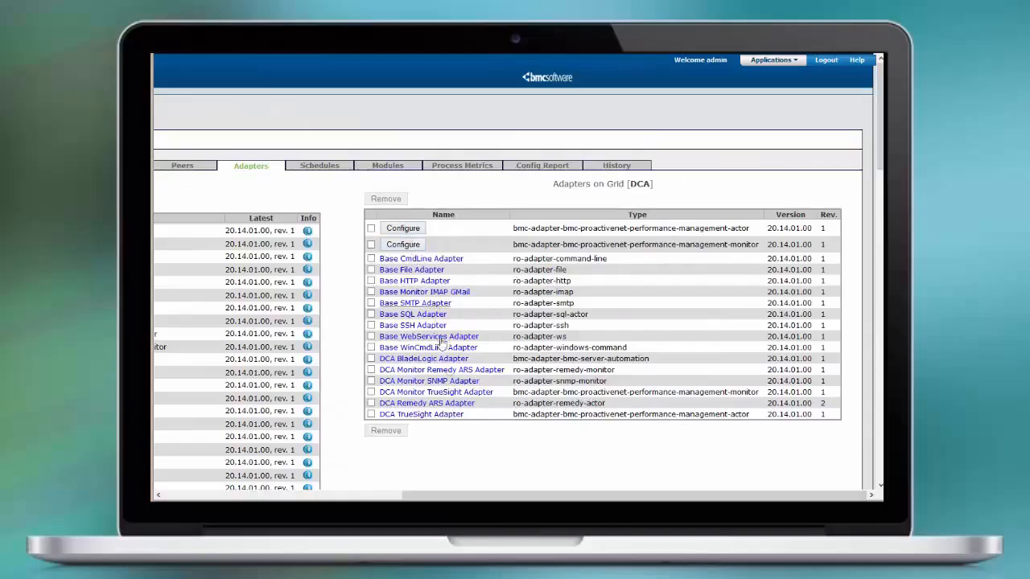
{"action": "left_click", "coordinate": [445, 394]}
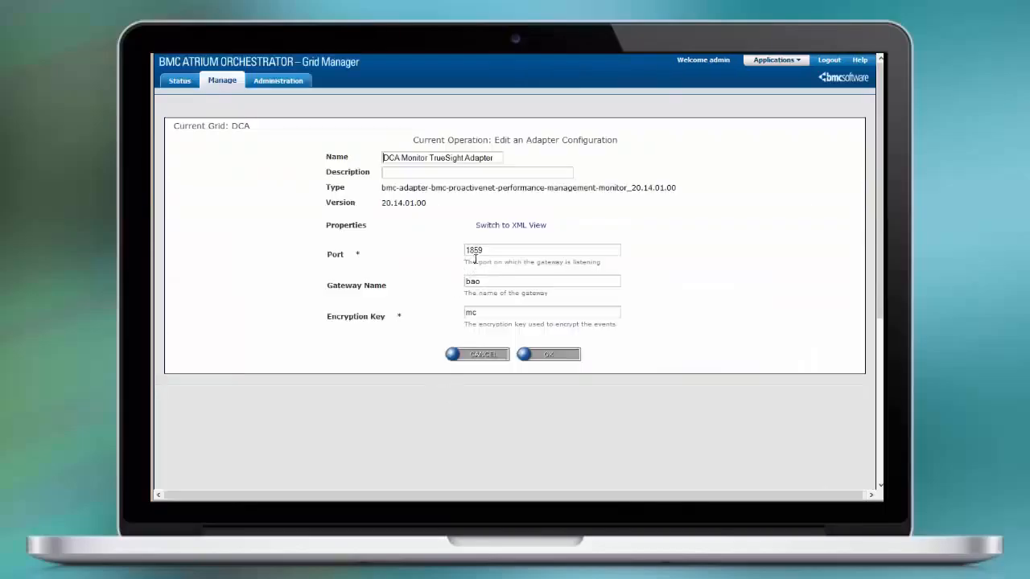
{"action": "key", "text": "ctrl+a"}
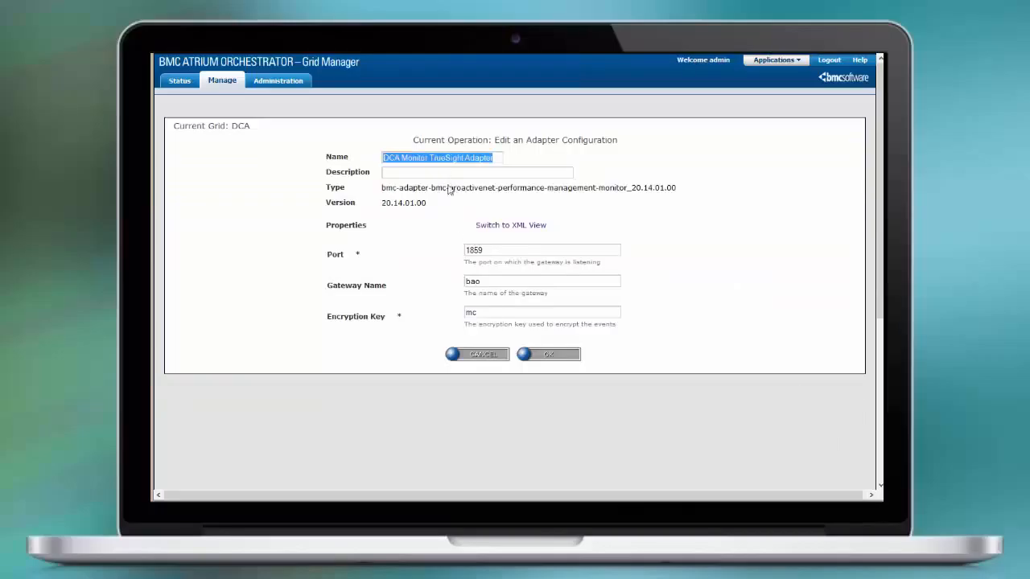
{"action": "left_click", "coordinate": [500, 251]}
{"action": "key", "text": "ctrl+a"}
{"action": "left_click", "coordinate": [504, 278]}
{"action": "key", "text": "ctrl+a"}
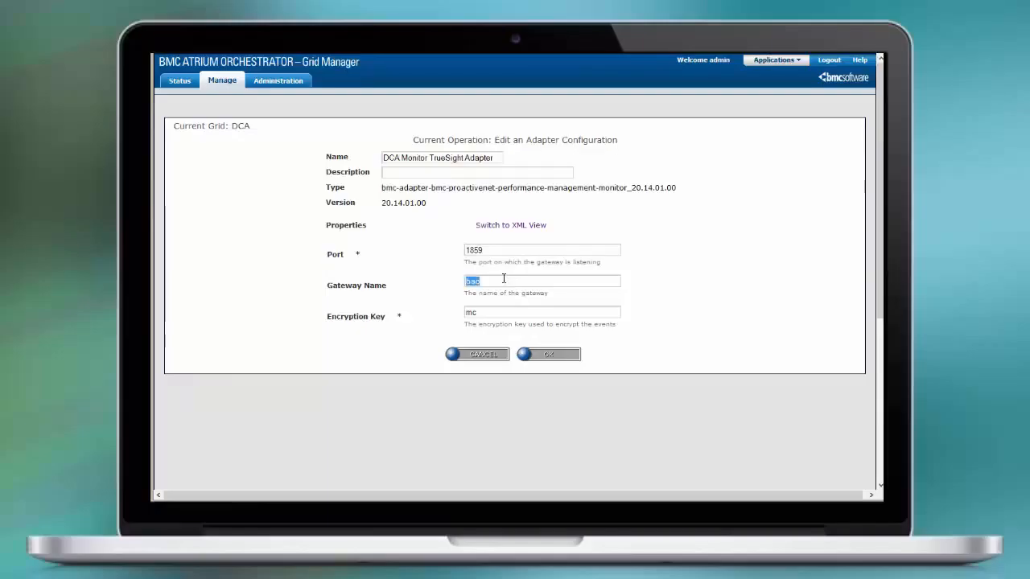
{"action": "left_click", "coordinate": [492, 313]}
{"action": "key", "text": "ctrl+a"}
{"action": "left_click_drag", "start_coordinate": [391, 291], "coordinate": [327, 290]}
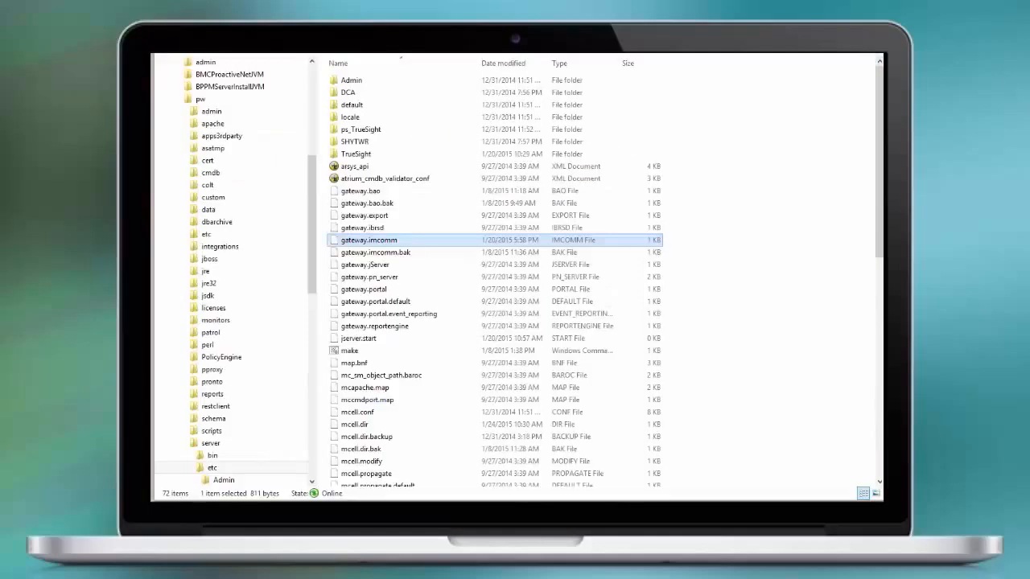
- Open mcell.dir from the server's etc folder in UltraEdit and examine the gateway.imcomm entry for the bao gateway
{"action": "left_click", "coordinate": [358, 425]}
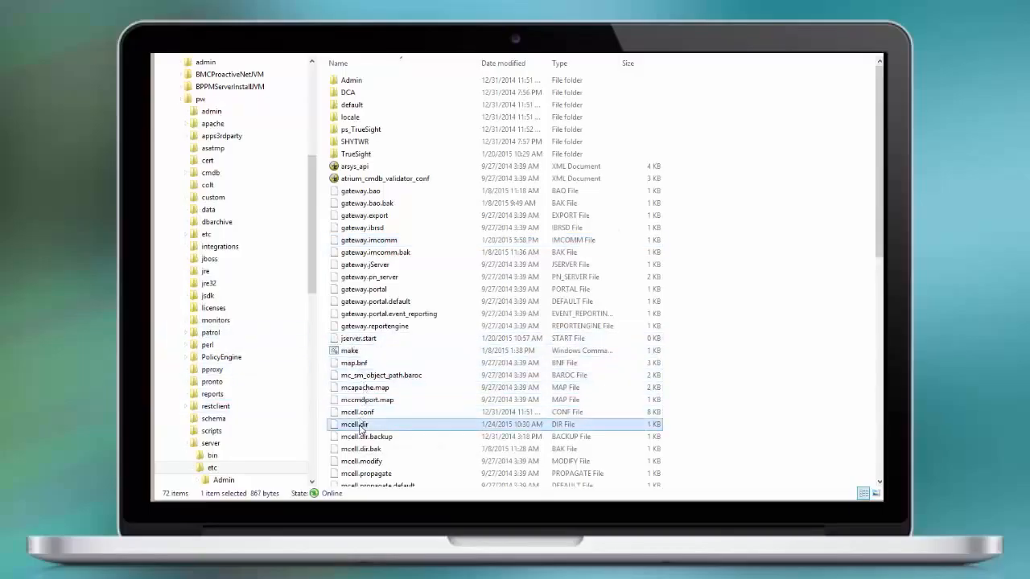
{"action": "right_click", "coordinate": [360, 427]}
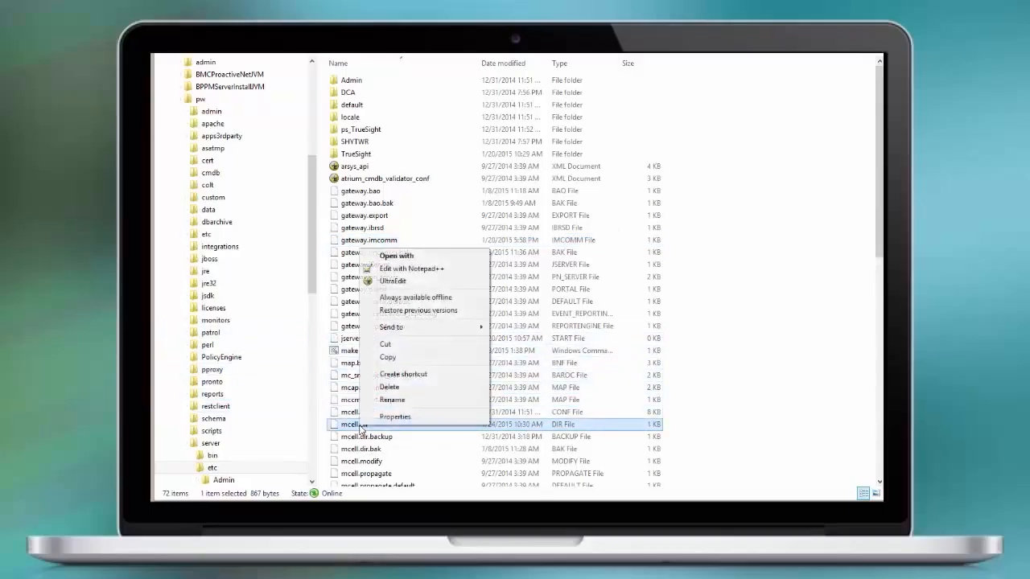
{"action": "left_click", "coordinate": [383, 281]}
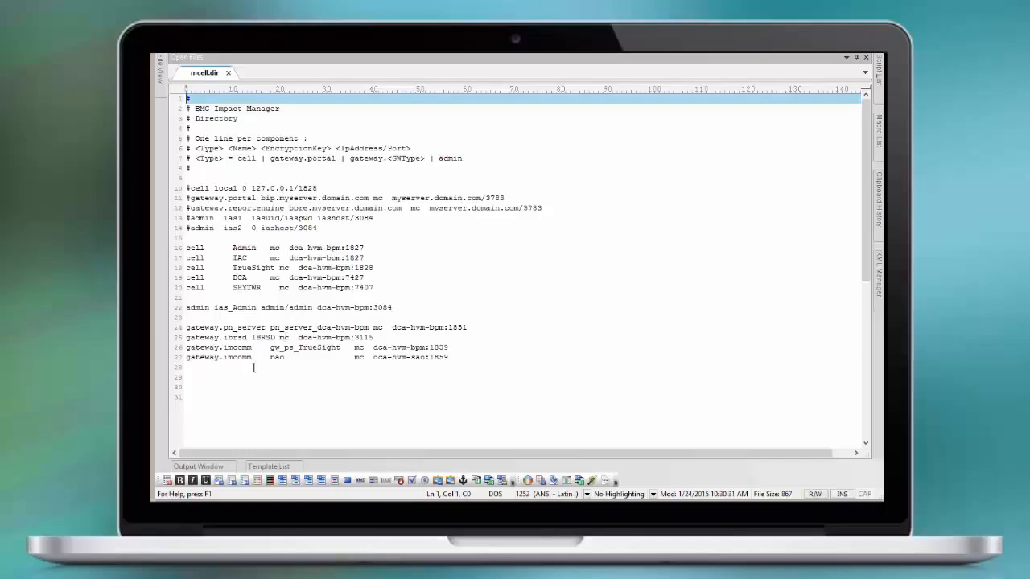
{"action": "double_click", "coordinate": [274, 359]}
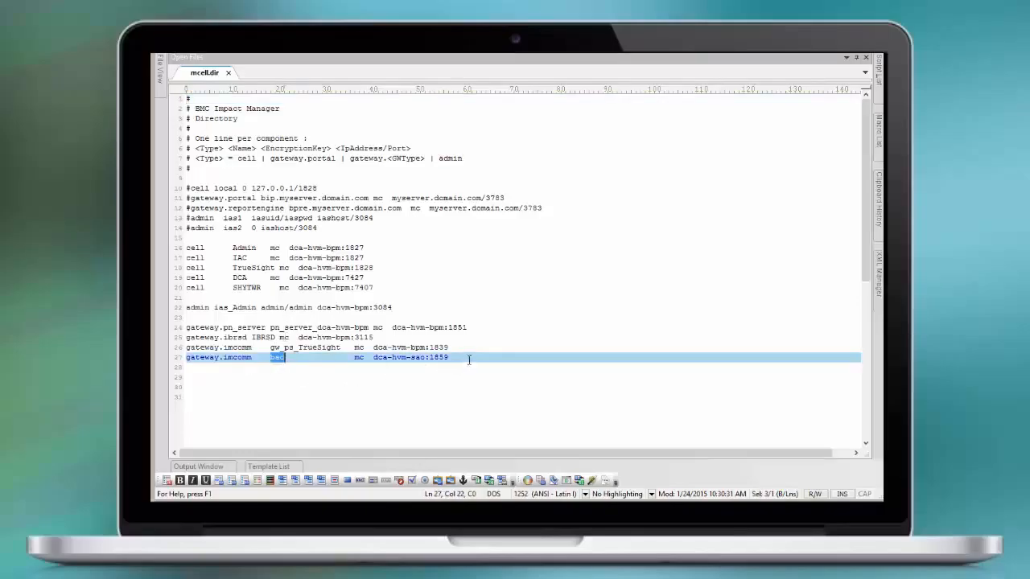
{"action": "left_click_drag", "start_coordinate": [468, 359], "coordinate": [275, 360]}
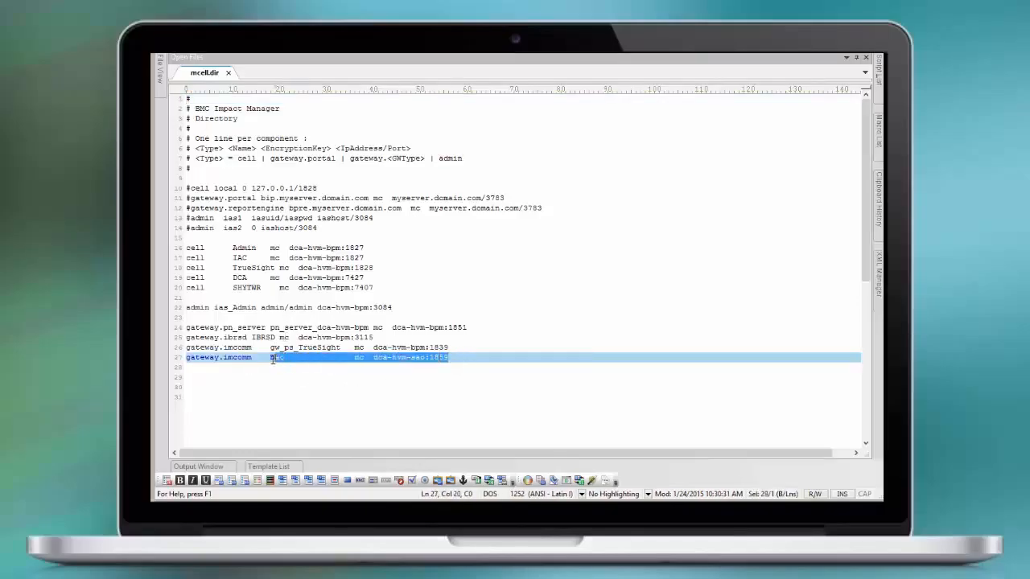
{"action": "left_click", "coordinate": [347, 357]}
{"action": "left_click_drag", "start_coordinate": [254, 357], "coordinate": [183, 357]}
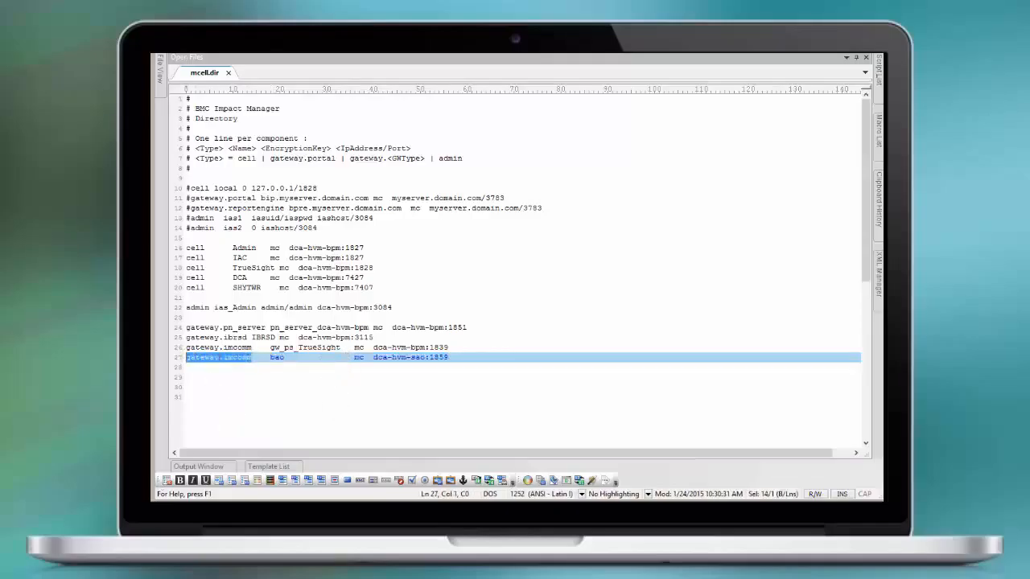
- Open gateway.imcomm from the etc folder in UltraEdit and examine its cond, slots and TrueSightEventType init lines
{"action": "left_click", "coordinate": [206, 508]}
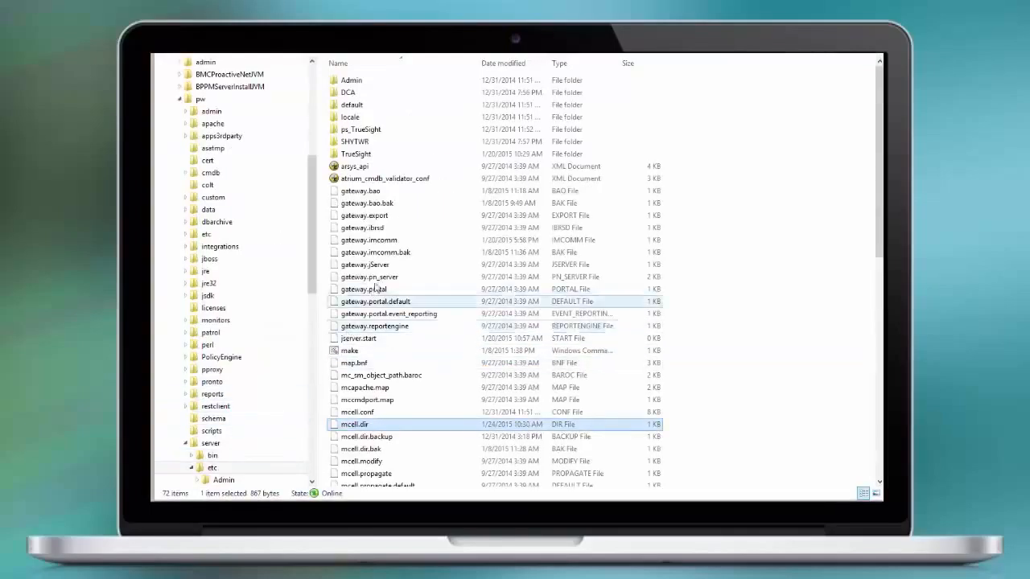
{"action": "left_click", "coordinate": [381, 242]}
{"action": "right_click", "coordinate": [379, 243]}
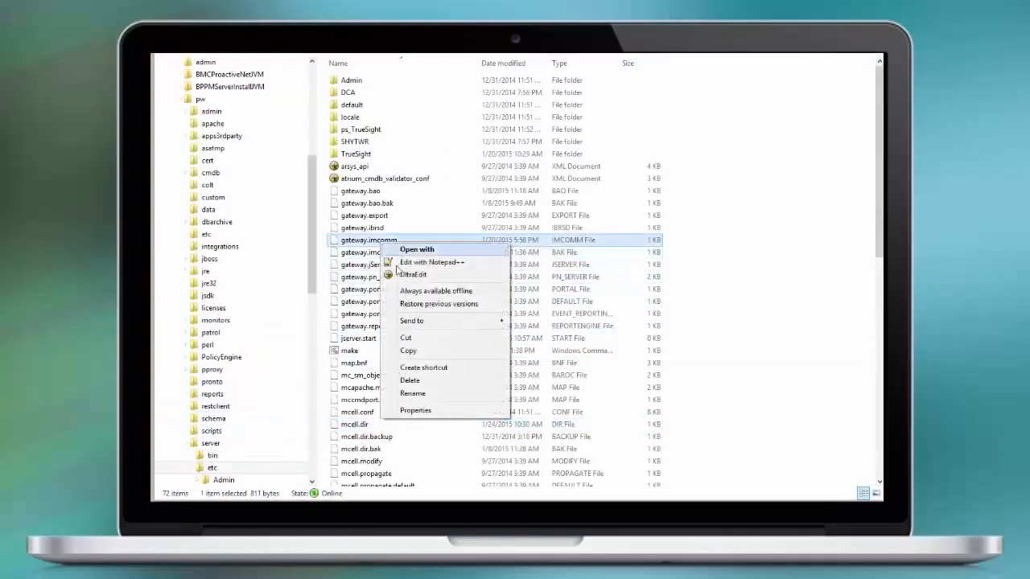
{"action": "left_click", "coordinate": [401, 276]}
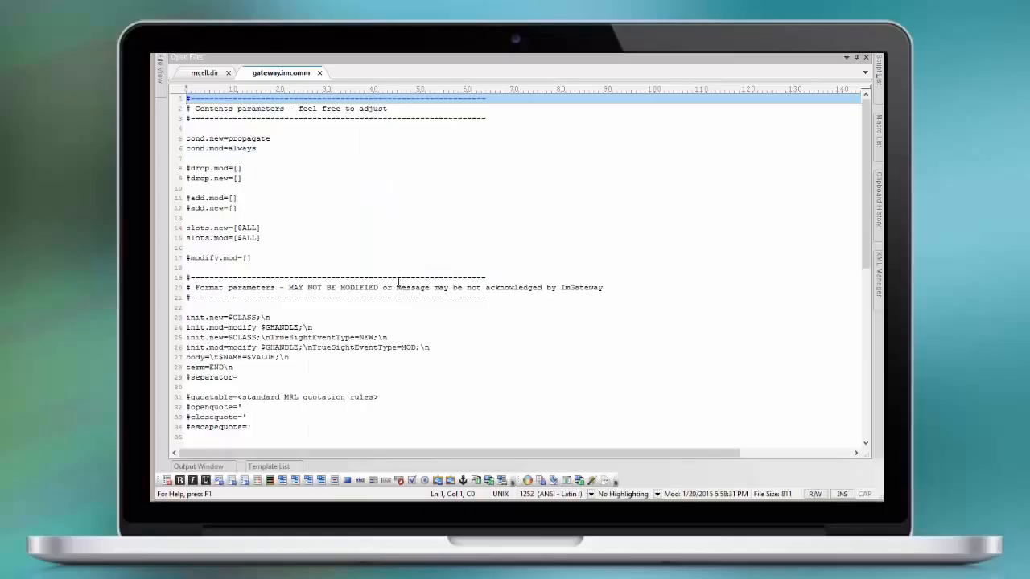
{"action": "left_click_drag", "start_coordinate": [256, 148], "coordinate": [180, 135]}
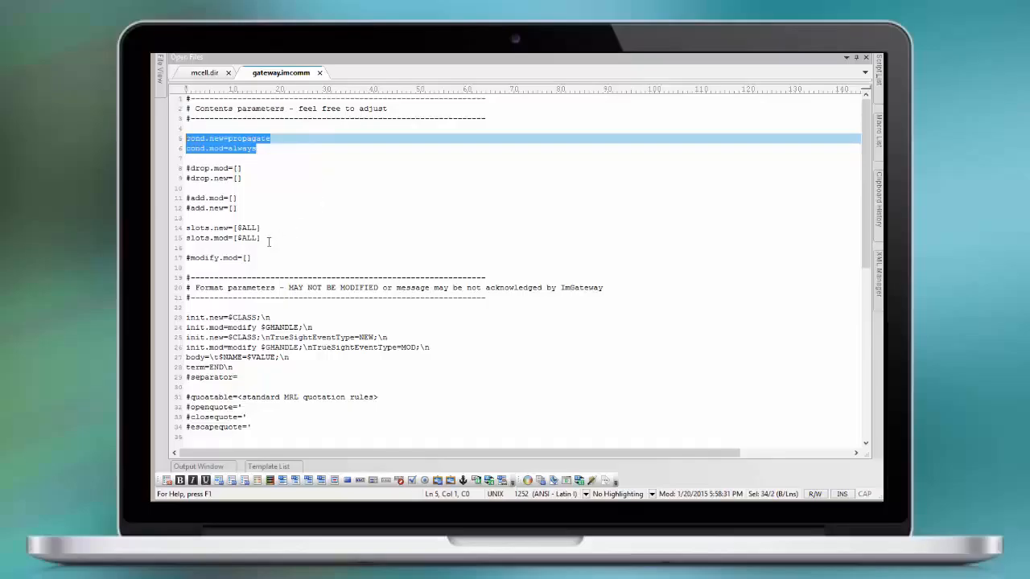
{"action": "left_click_drag", "start_coordinate": [267, 239], "coordinate": [175, 229]}
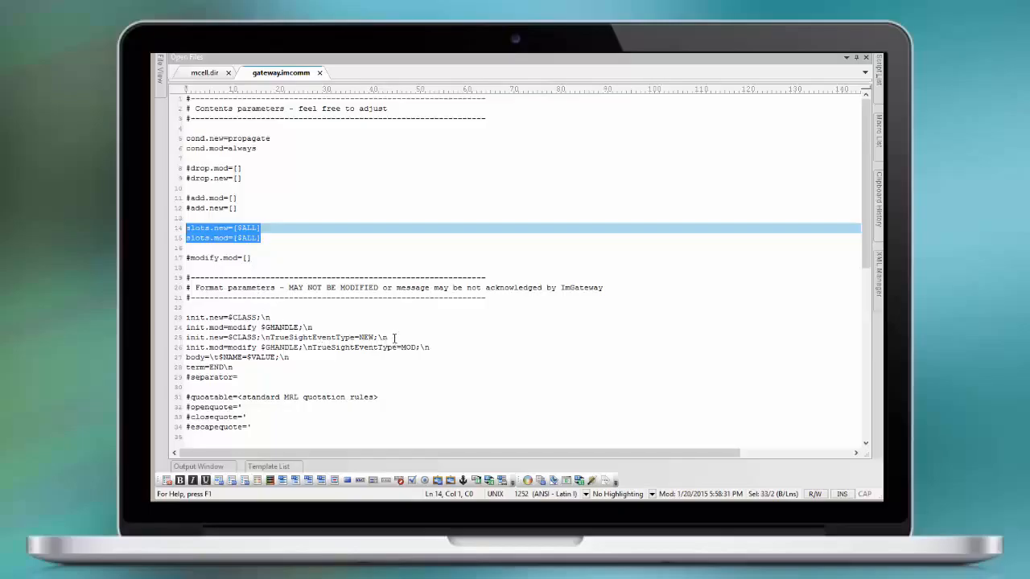
{"action": "left_click_drag", "start_coordinate": [444, 347], "coordinate": [185, 338]}
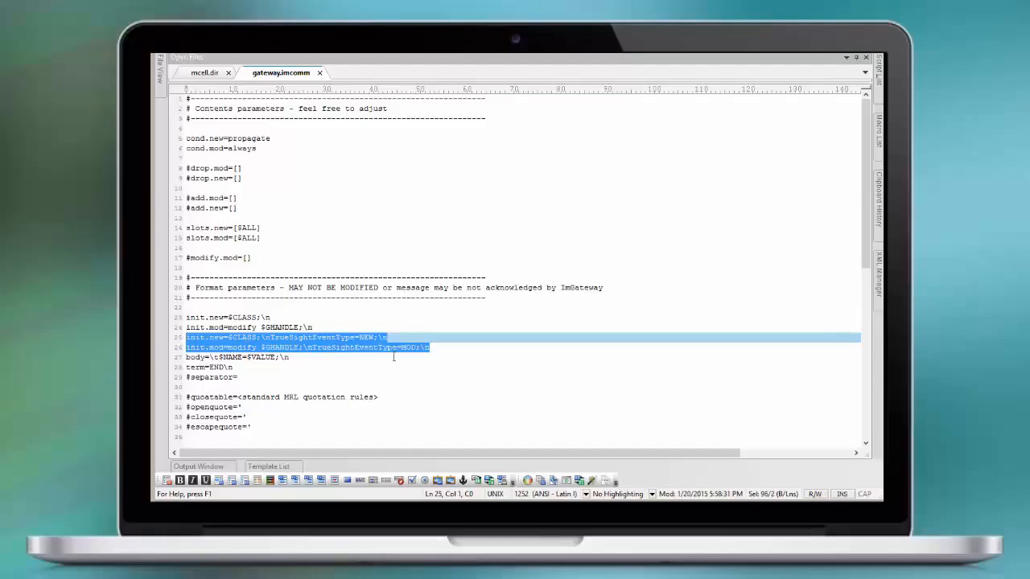
{"action": "left_click", "coordinate": [341, 338]}
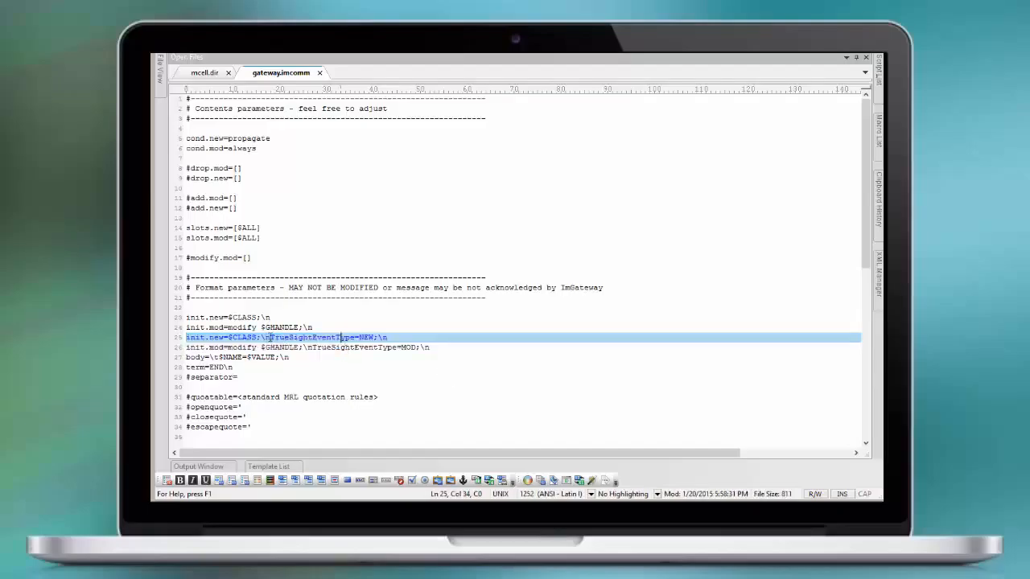
{"action": "left_click_drag", "start_coordinate": [270, 338], "coordinate": [355, 338]}
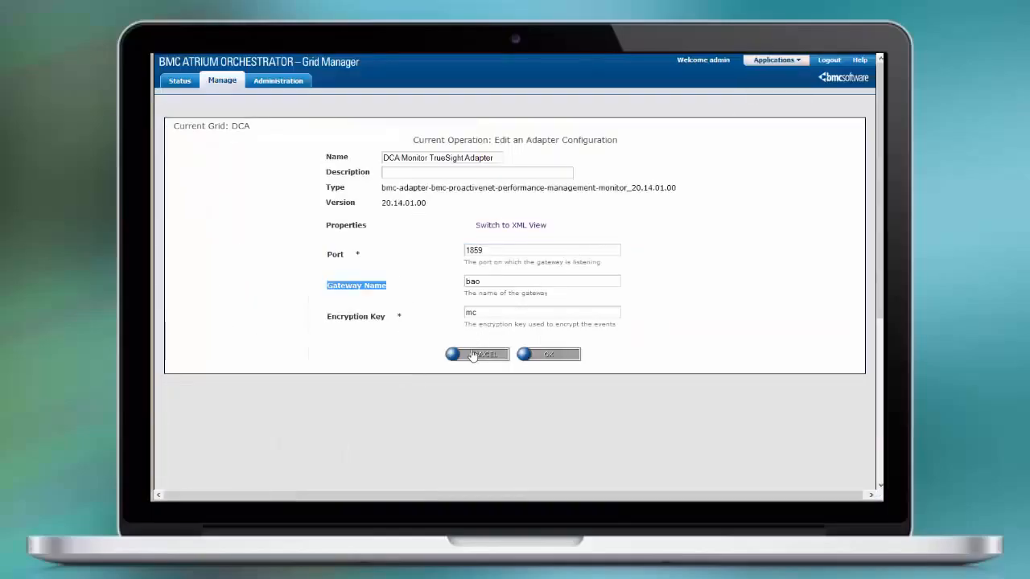
- Cancel the monitor adapter's configuration in Grid Manager and review the DCA TrueSight Adapter's mcell.dir path, cell name and remaining properties
{"action": "left_click", "coordinate": [474, 355]}
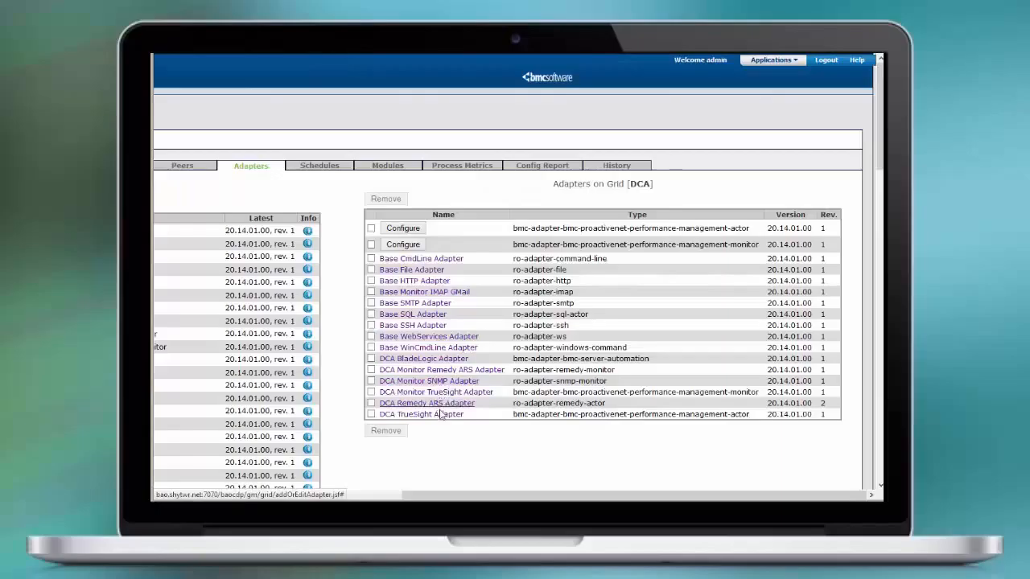
{"action": "left_click", "coordinate": [439, 414]}
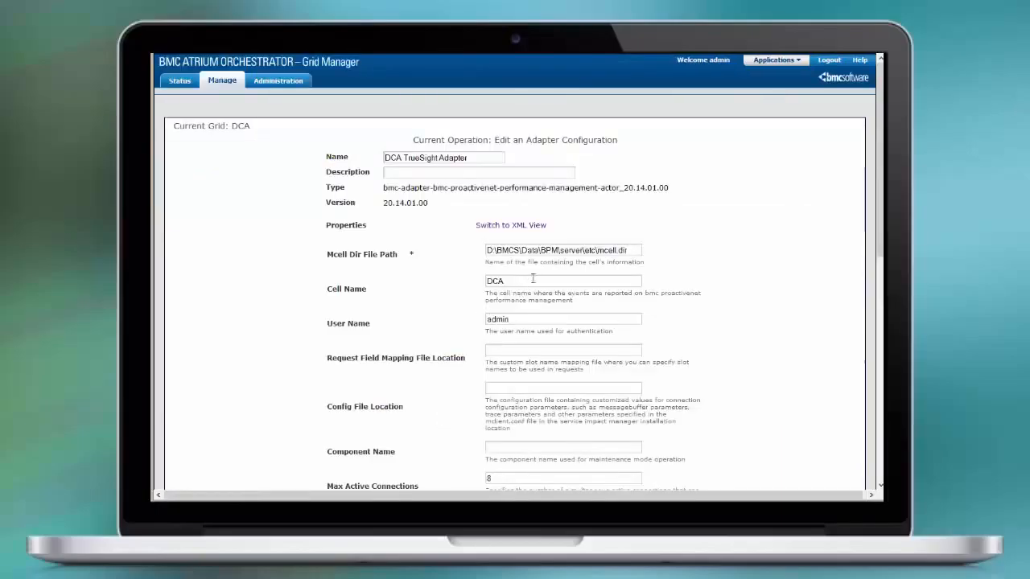
{"action": "left_click_drag", "start_coordinate": [598, 250], "coordinate": [635, 250]}
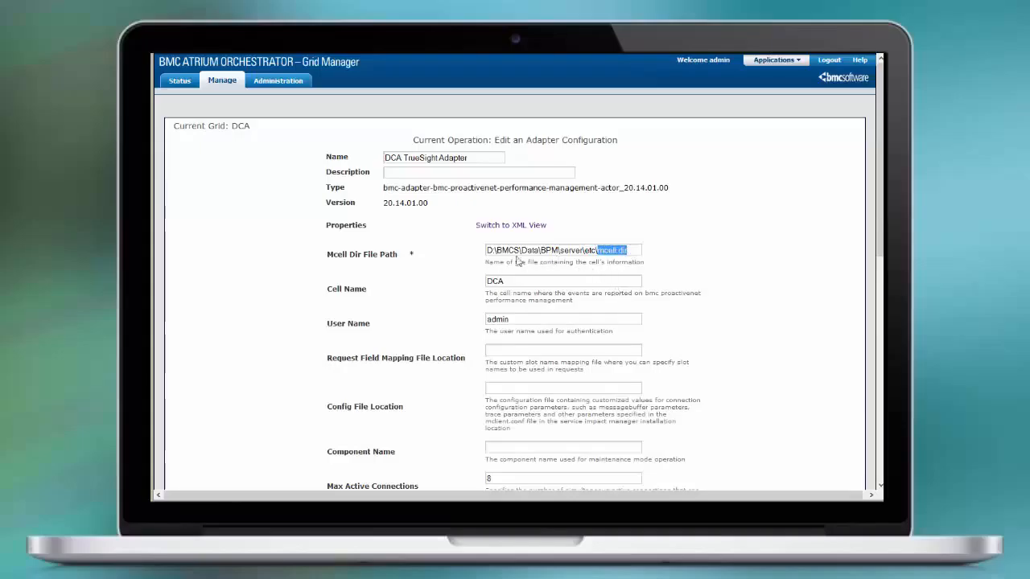
{"action": "left_click_drag", "start_coordinate": [489, 250], "coordinate": [499, 251]}
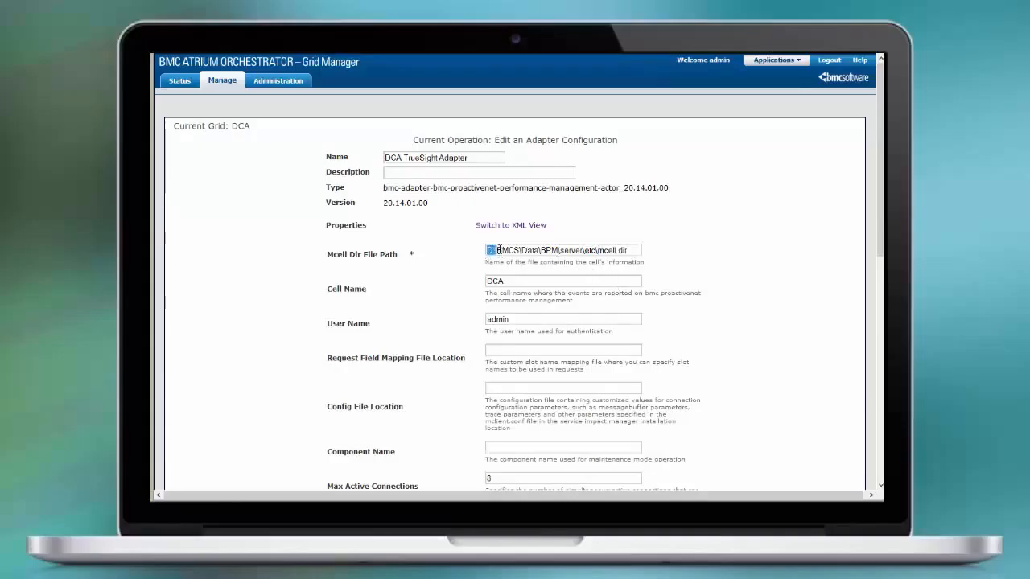
{"action": "double_click", "coordinate": [495, 281]}
{"action": "scroll", "coordinate": [527, 352], "scroll_direction": "down", "scroll_amount": 5}
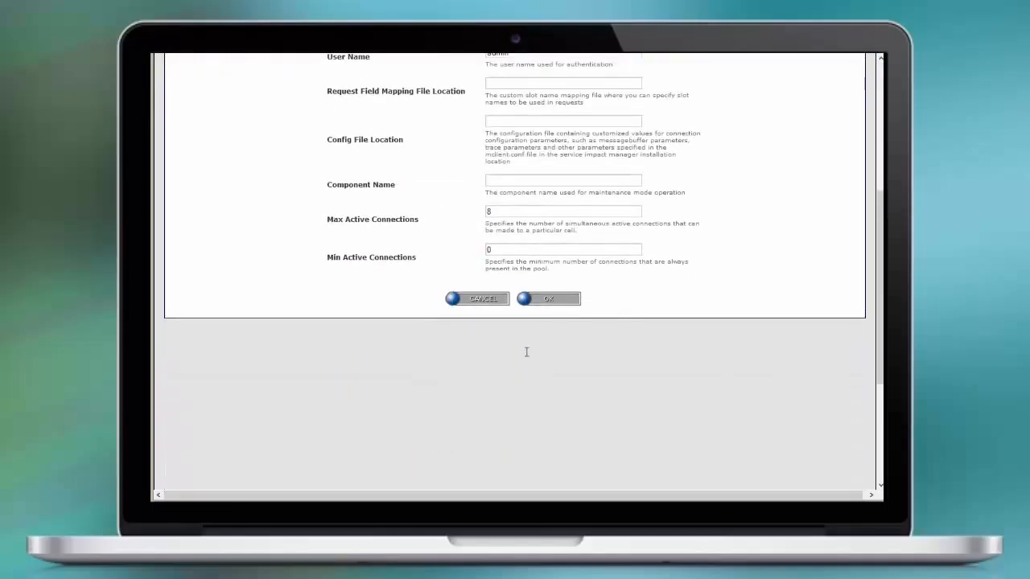
{"action": "scroll", "coordinate": [527, 356], "scroll_direction": "up", "scroll_amount": 5}
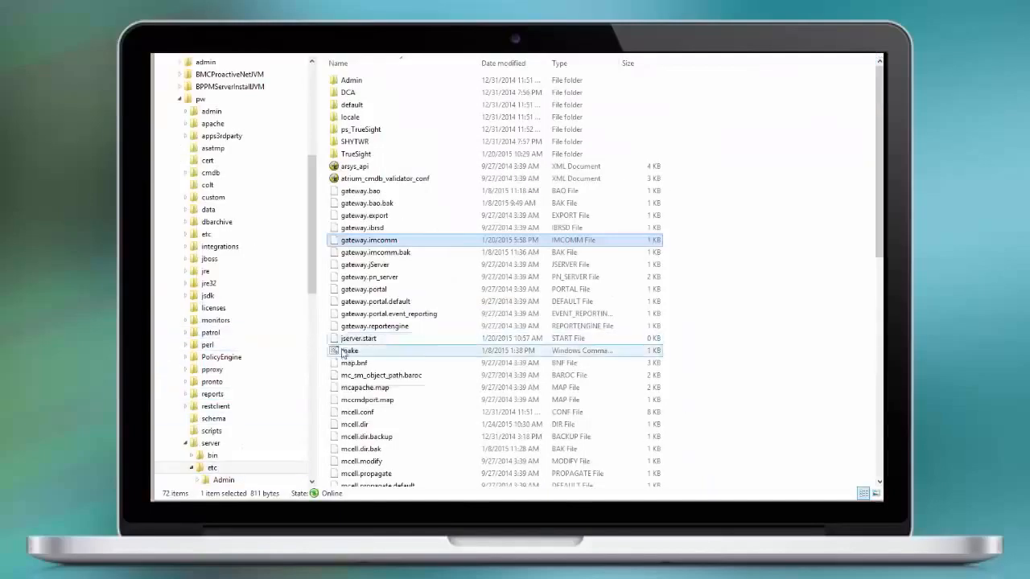
- Examine the DCA cell line of mcell.dir in UltraEdit and cancel the DCA TrueSight Adapter's configuration in Grid Manager
{"action": "left_click", "coordinate": [365, 425]}
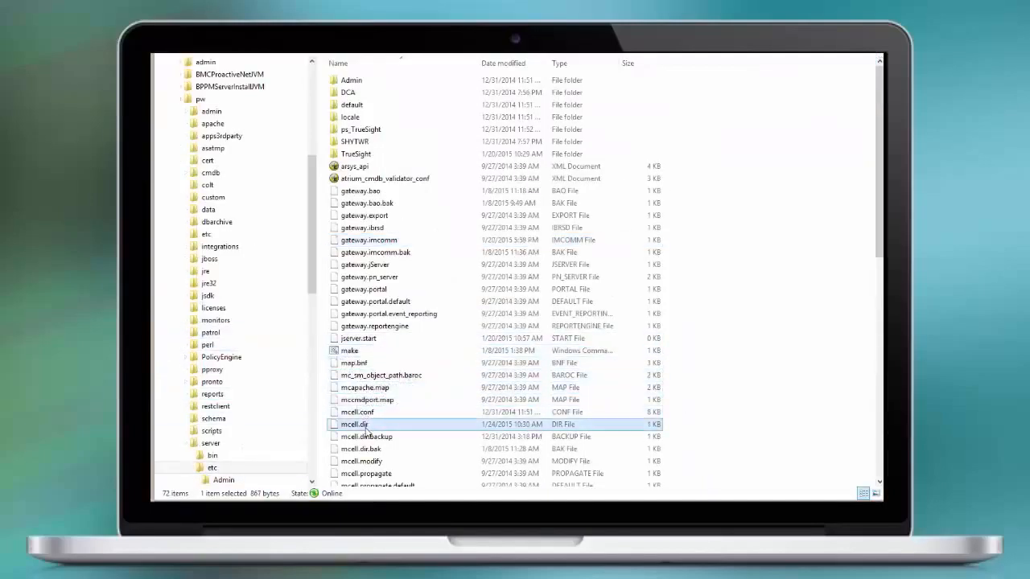
{"action": "right_click", "coordinate": [366, 426]}
{"action": "left_click", "coordinate": [394, 272]}
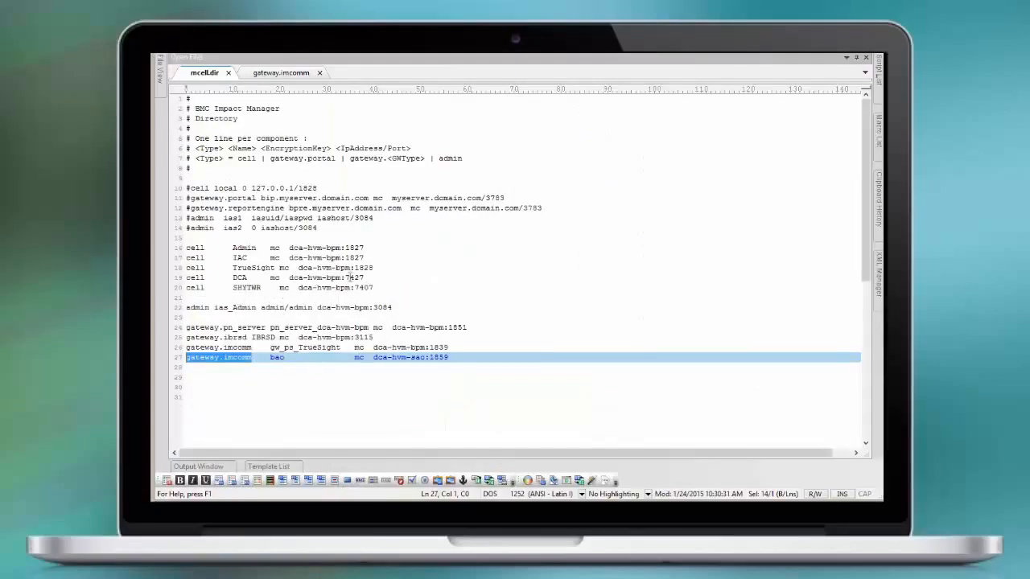
{"action": "left_click_drag", "start_coordinate": [369, 277], "coordinate": [179, 279]}
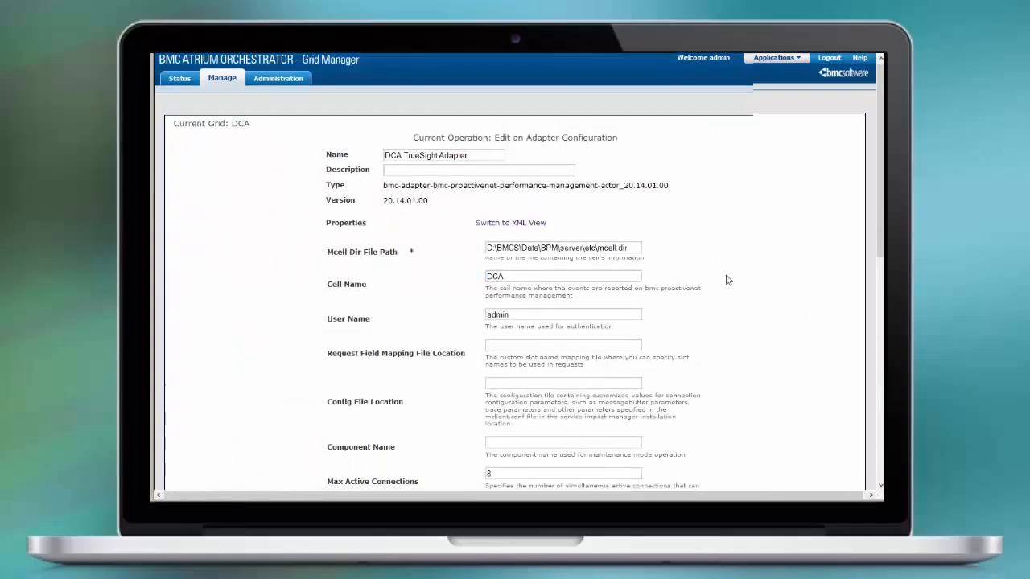
{"action": "scroll", "coordinate": [726, 280], "scroll_direction": "down", "scroll_amount": 4}
{"action": "left_click", "coordinate": [487, 238]}
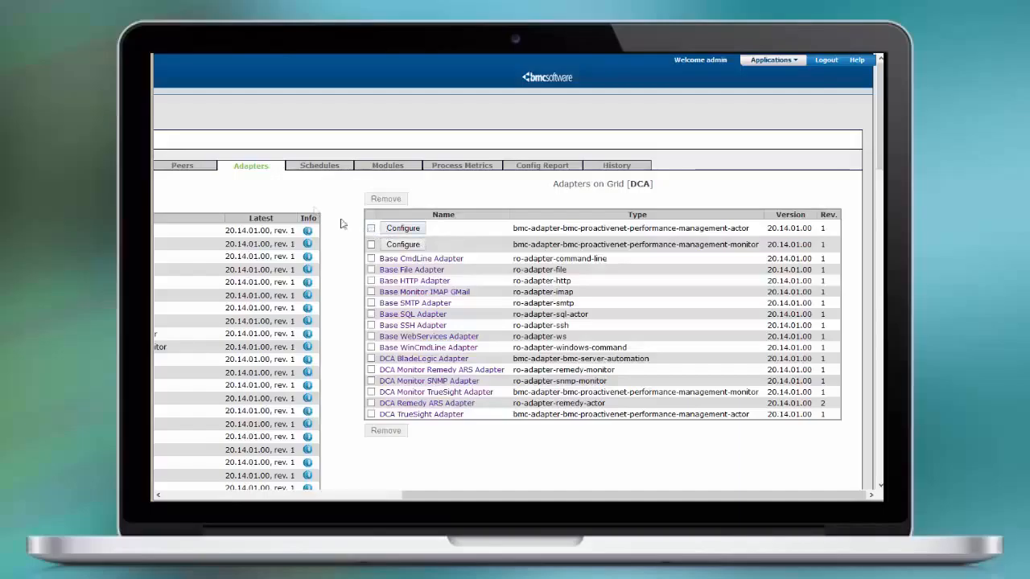
- Edit the CDP peer of the DCA grid and enable the DCA Monitor TrueSight Adapter on it
{"action": "left_click", "coordinate": [184, 167]}
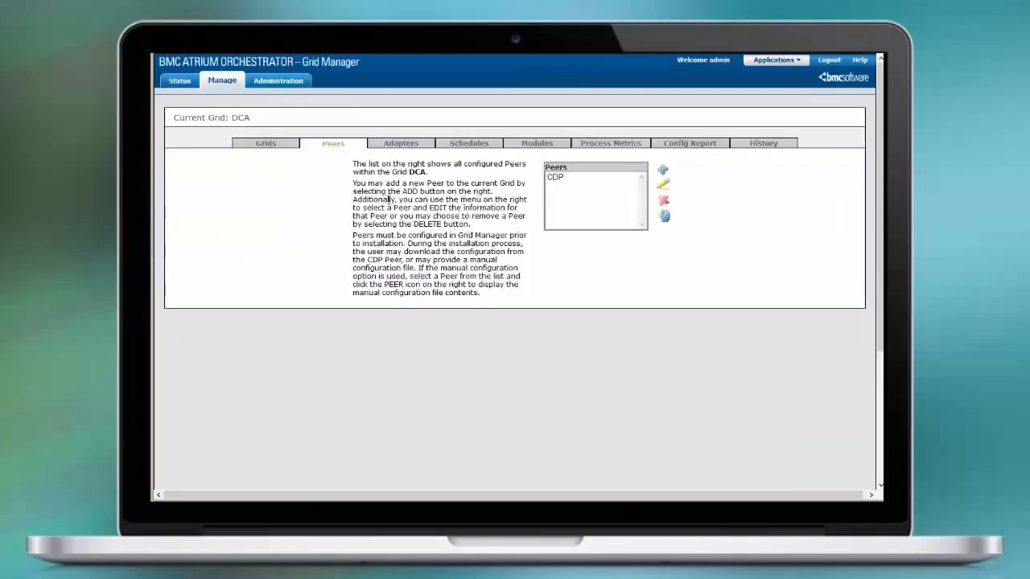
{"action": "left_click", "coordinate": [564, 178]}
{"action": "left_click", "coordinate": [665, 187]}
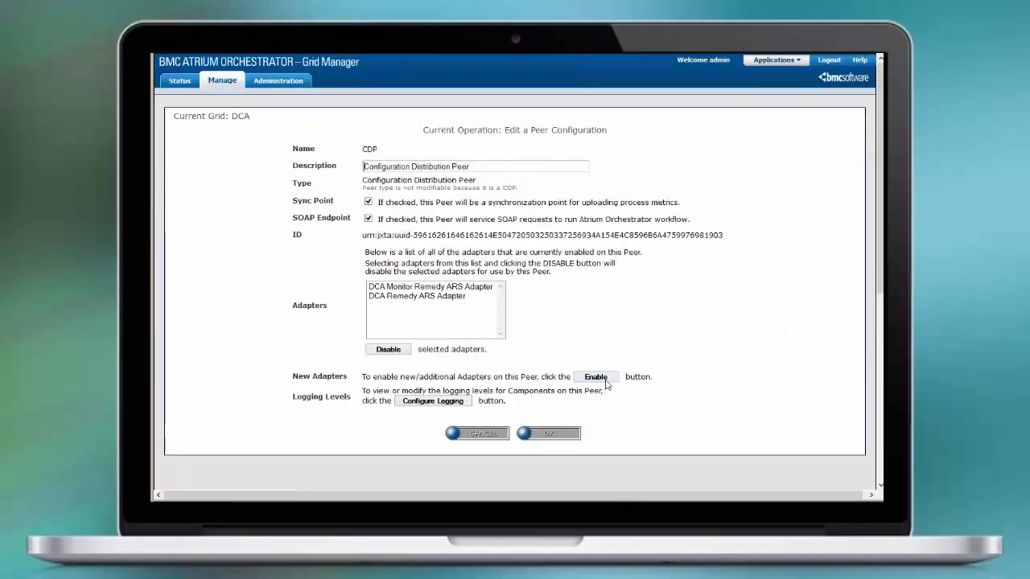
{"action": "left_click", "coordinate": [605, 380]}
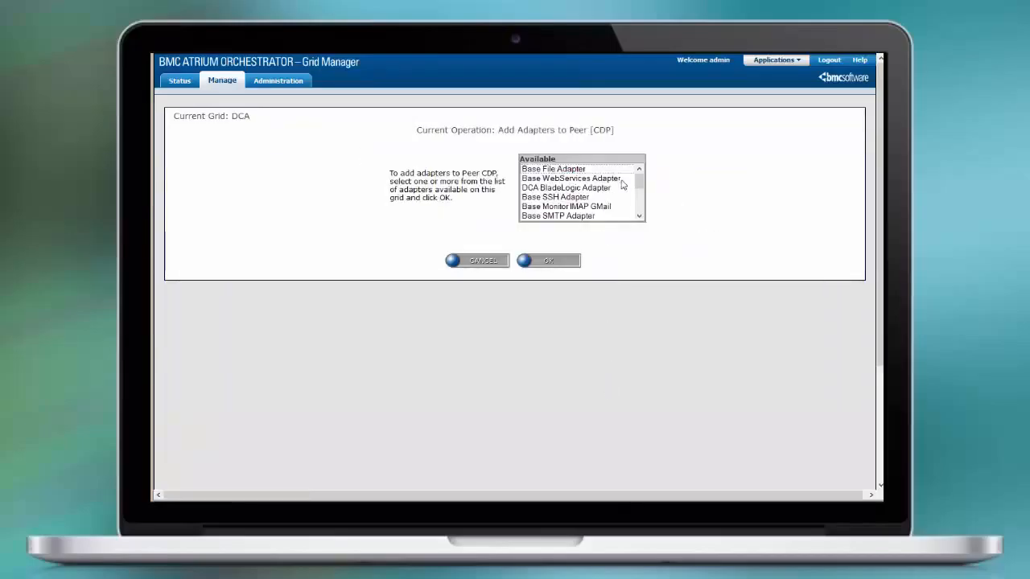
{"action": "left_click_drag", "start_coordinate": [637, 185], "coordinate": [639, 199]}
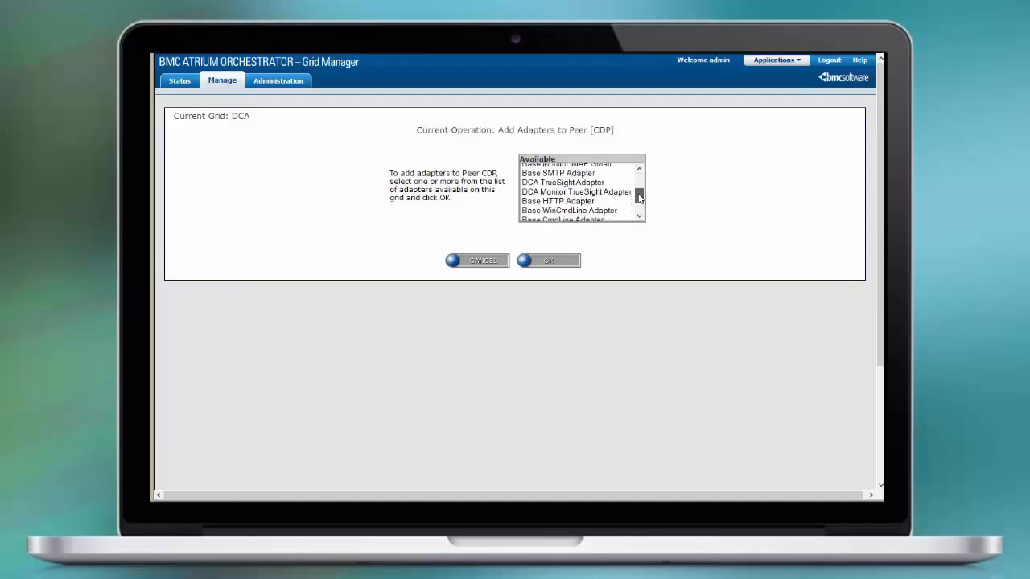
{"action": "left_click", "coordinate": [616, 194]}
{"action": "left_click", "coordinate": [570, 262]}
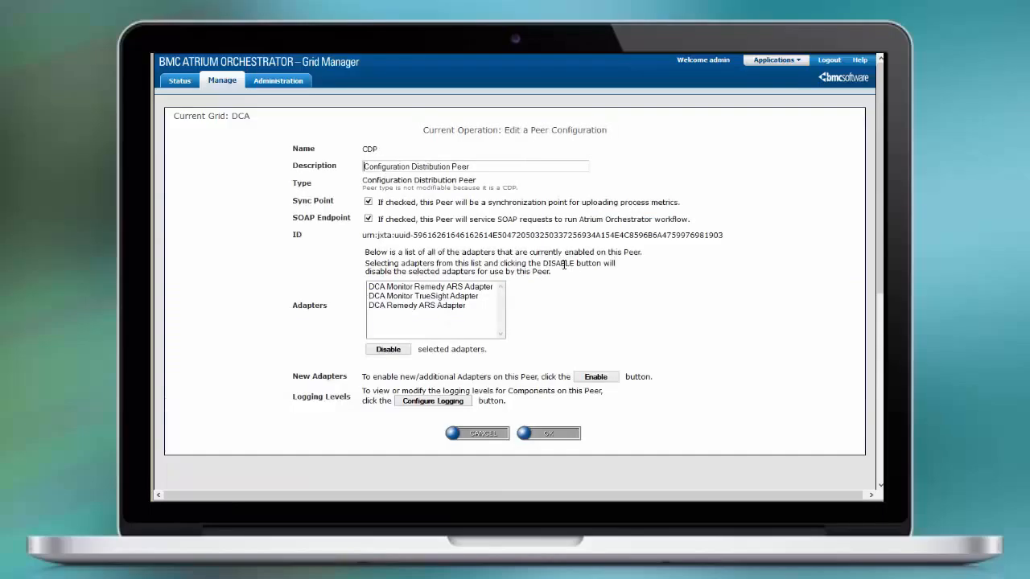
- Enable the DCA TrueSight Adapter on the CDP peer
{"action": "left_click", "coordinate": [595, 378]}
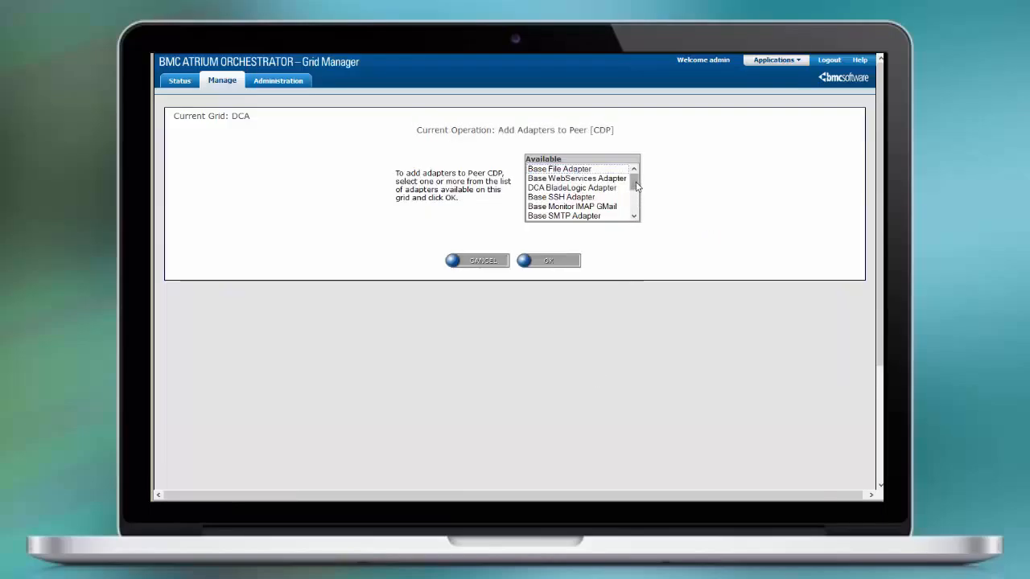
{"action": "left_click_drag", "start_coordinate": [635, 182], "coordinate": [636, 206]}
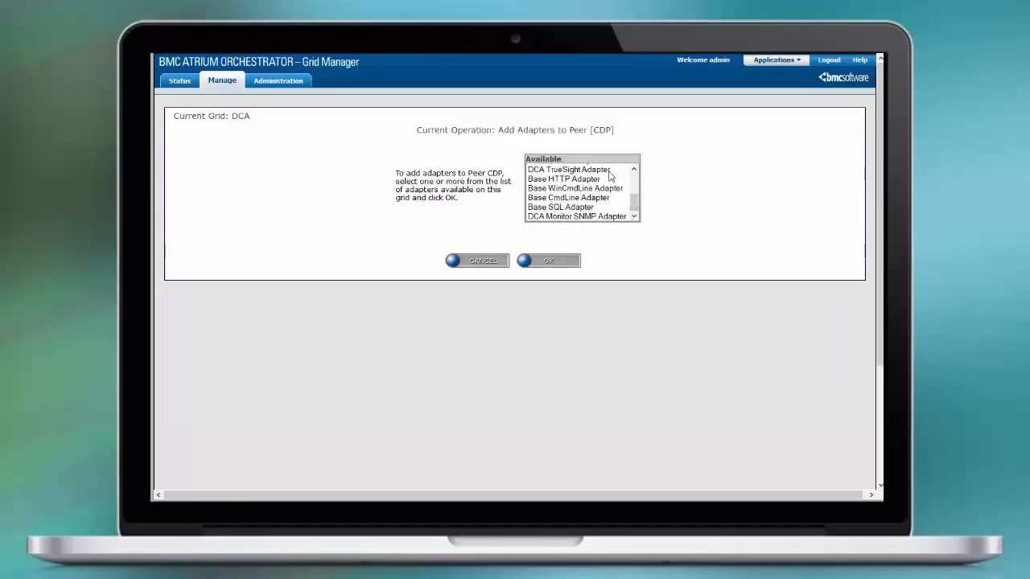
{"action": "left_click", "coordinate": [611, 170]}
{"action": "left_click", "coordinate": [569, 261]}
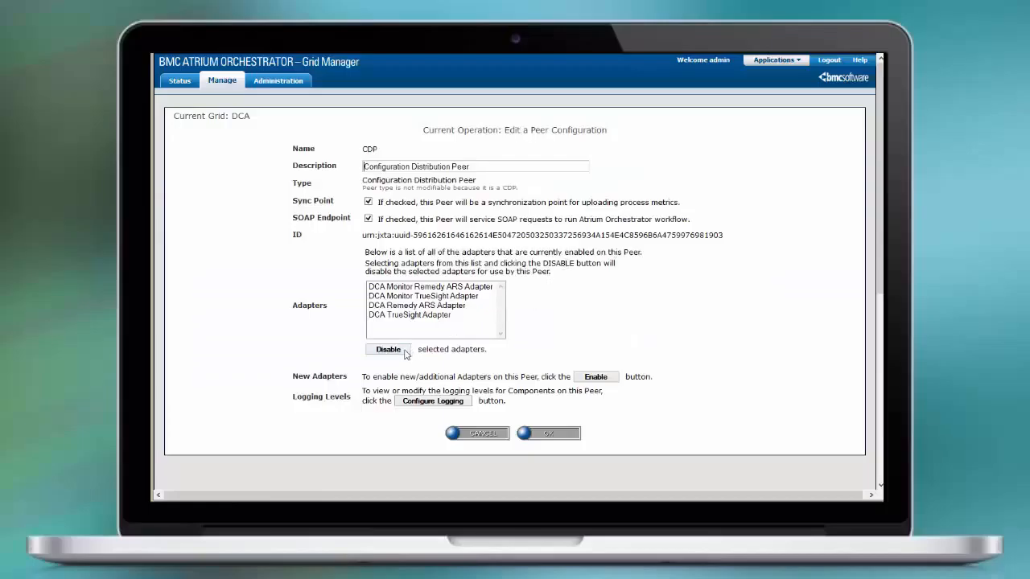
- Review the CDP peer's logging levels, keep the Adapters component at WARN, and save the peer configuration
{"action": "left_click", "coordinate": [422, 401]}
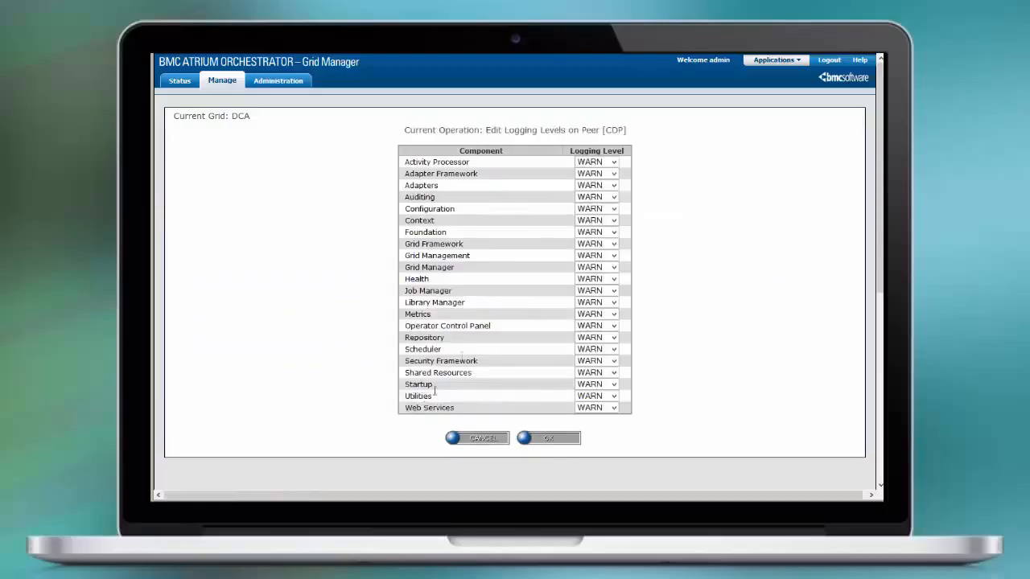
{"action": "left_click", "coordinate": [613, 186]}
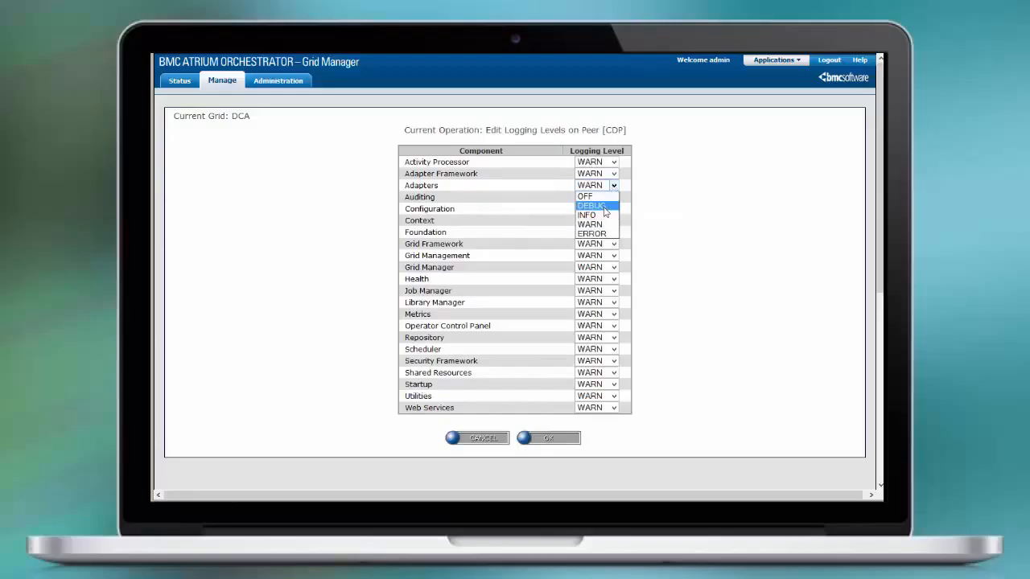
{"action": "left_click", "coordinate": [606, 226]}
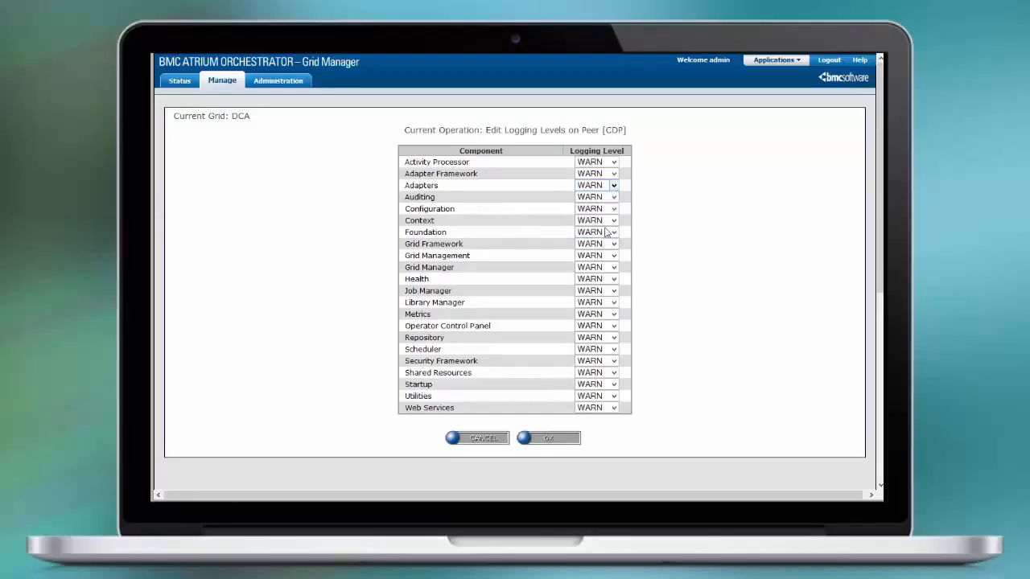
{"action": "left_click", "coordinate": [549, 438]}
{"action": "left_click", "coordinate": [547, 431]}
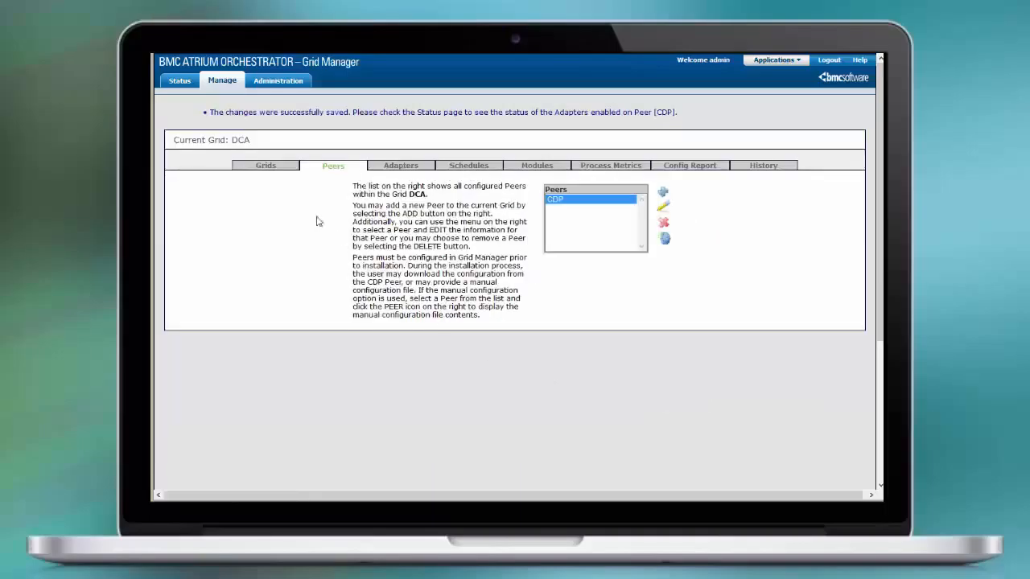
- Check the DCA grid's adapter status and tick the DCA Monitor TrueSight Adapter and DCA TrueSight Adapter on the CDP peer
{"action": "left_click", "coordinate": [179, 83]}
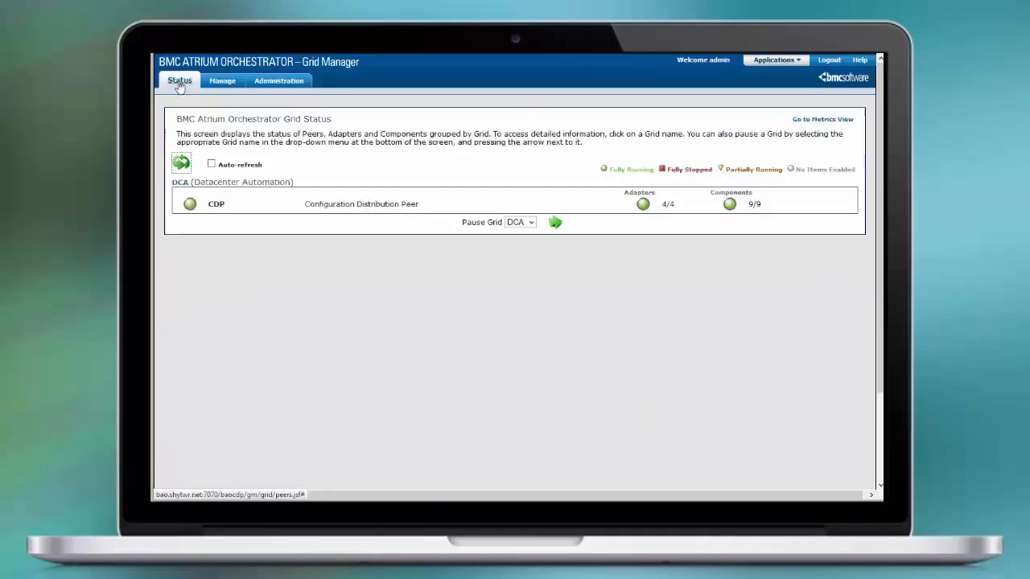
{"action": "left_click", "coordinate": [184, 194]}
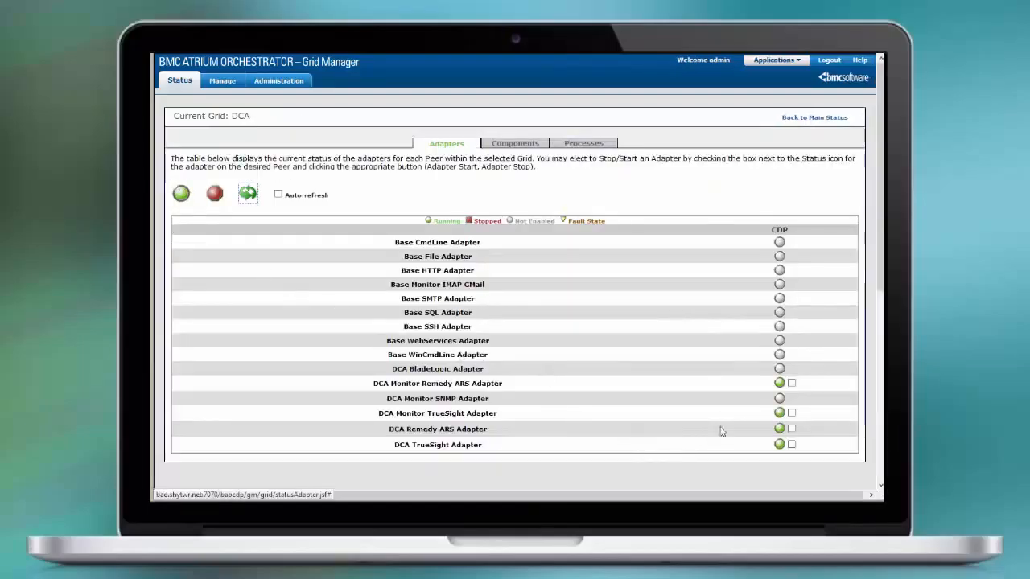
{"action": "left_click", "coordinate": [792, 413]}
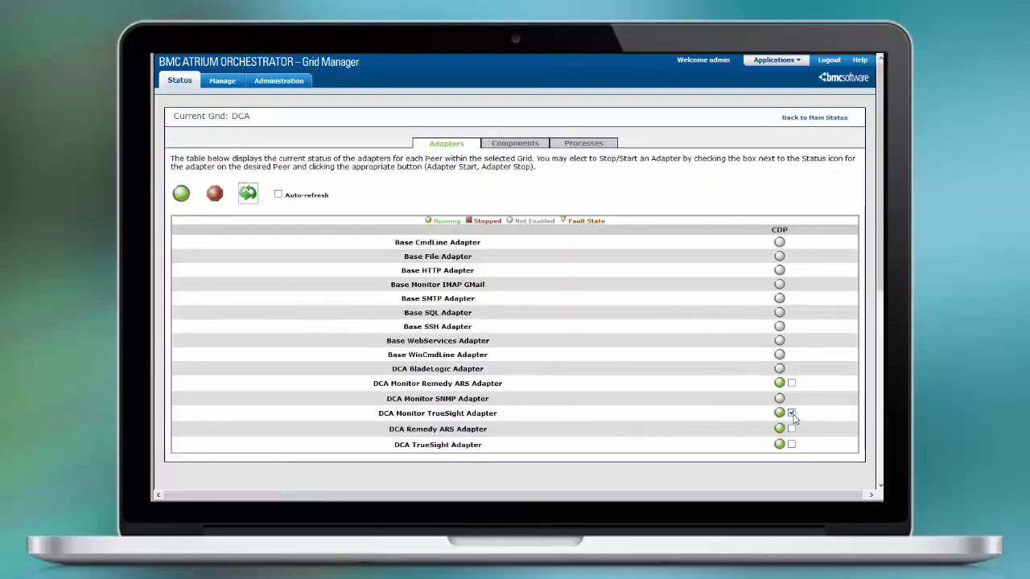
{"action": "left_click", "coordinate": [792, 444]}
- Switch to Command Prompt, examine the recalled test event command, and run msend -n BAO -r INFORMATION -m "Hello Orchestration" -a PATROL_EV
{"action": "left_click", "coordinate": [451, 511]}
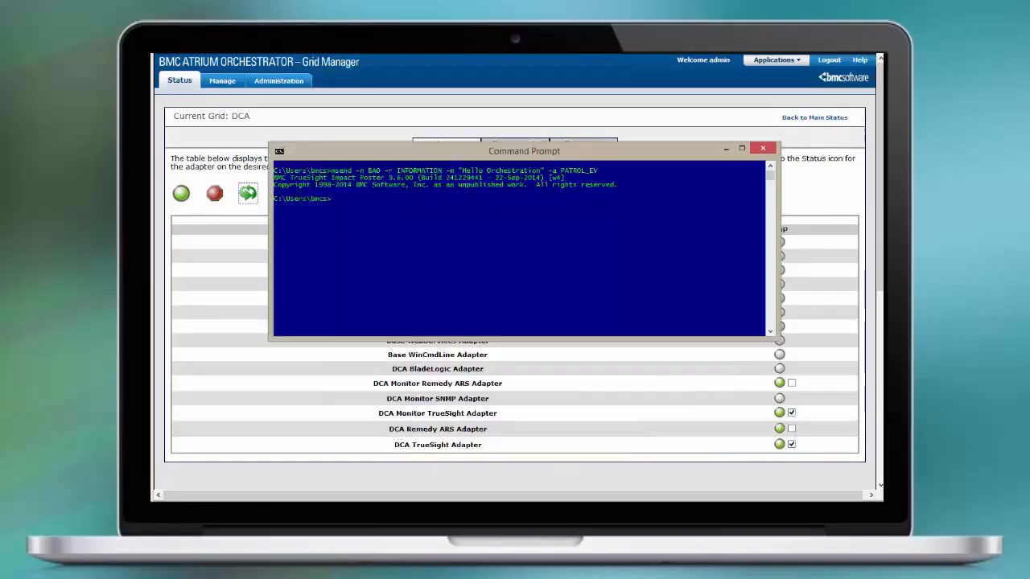
{"action": "key", "text": "Up"}
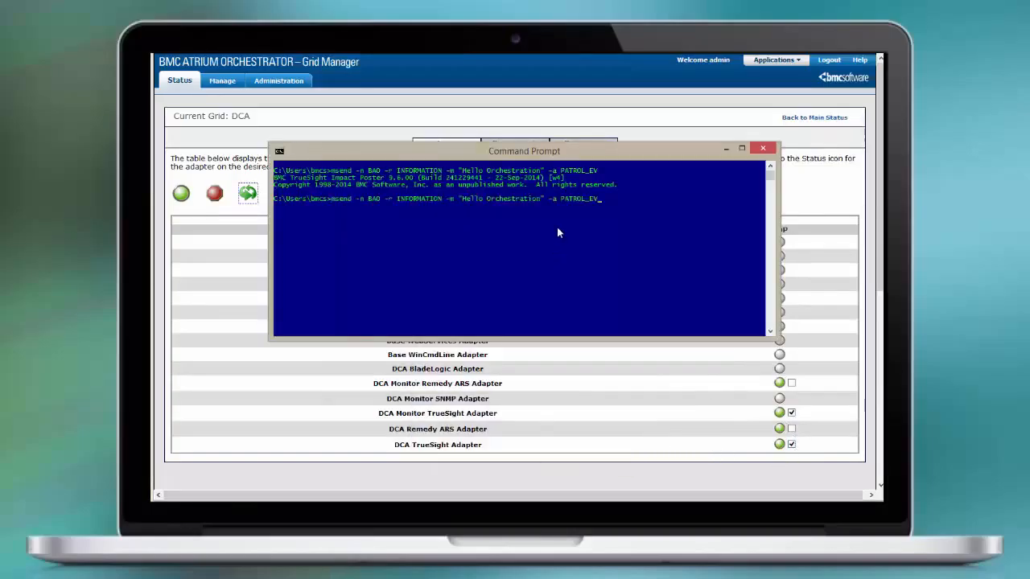
{"action": "left_click_drag", "start_coordinate": [331, 206], "coordinate": [378, 206]}
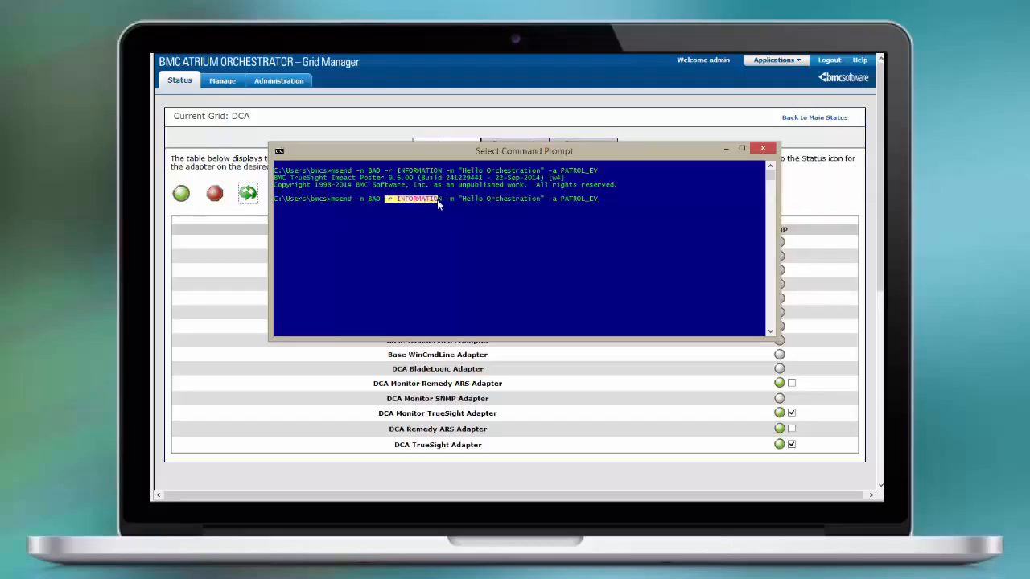
{"action": "left_click_drag", "start_coordinate": [447, 204], "coordinate": [597, 205]}
{"action": "left_click", "coordinate": [608, 201]}
{"action": "key", "text": "Escape"}
{"action": "key", "text": "Return"}
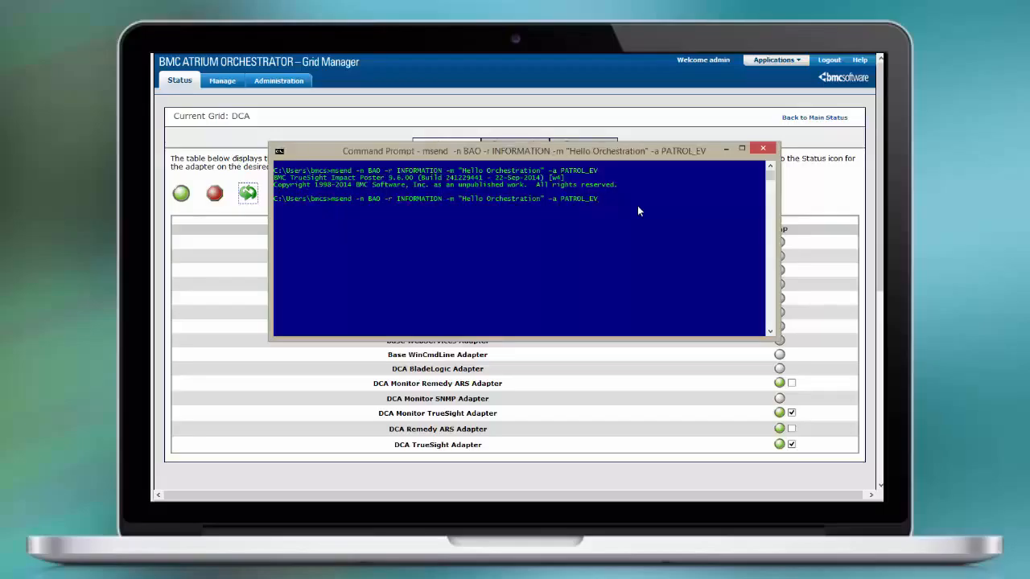
- Minimize Command Prompt and examine the dumped event's source adapter, event name, cell name, class name and message in processes.log in UltraEdit
{"action": "left_click", "coordinate": [725, 150]}
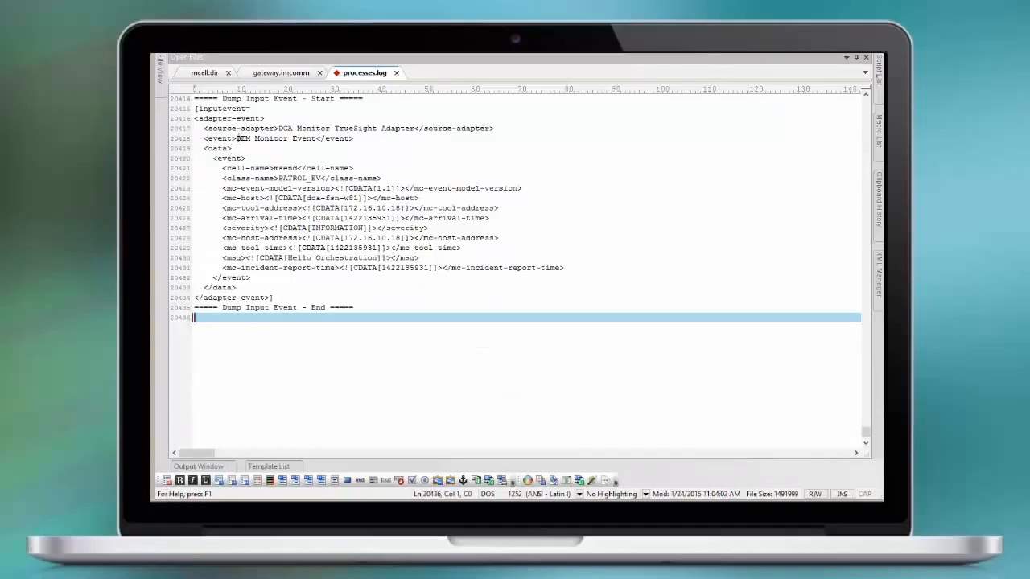
{"action": "left_click_drag", "start_coordinate": [278, 128], "coordinate": [413, 129]}
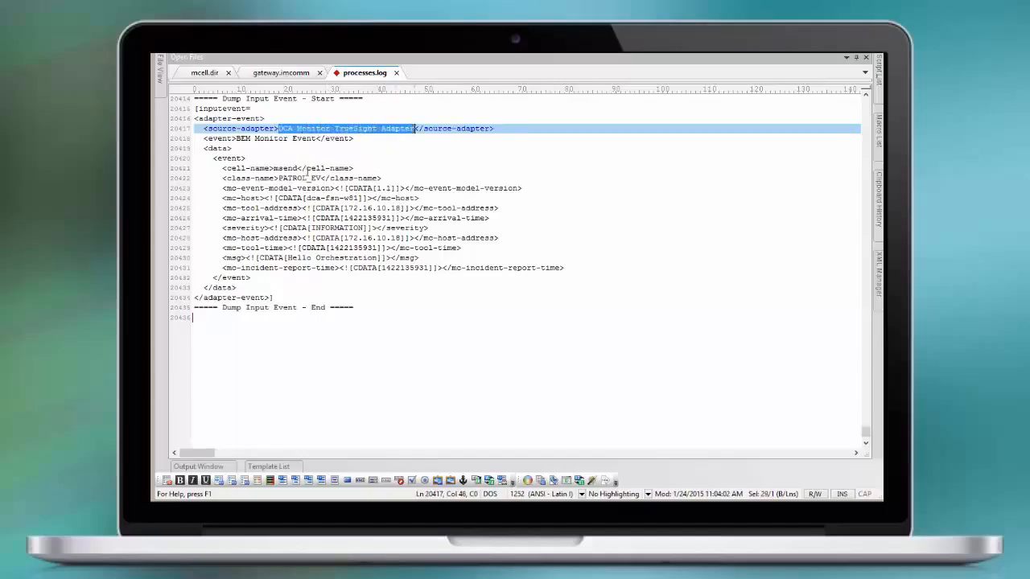
{"action": "left_click_drag", "start_coordinate": [237, 138], "coordinate": [313, 138]}
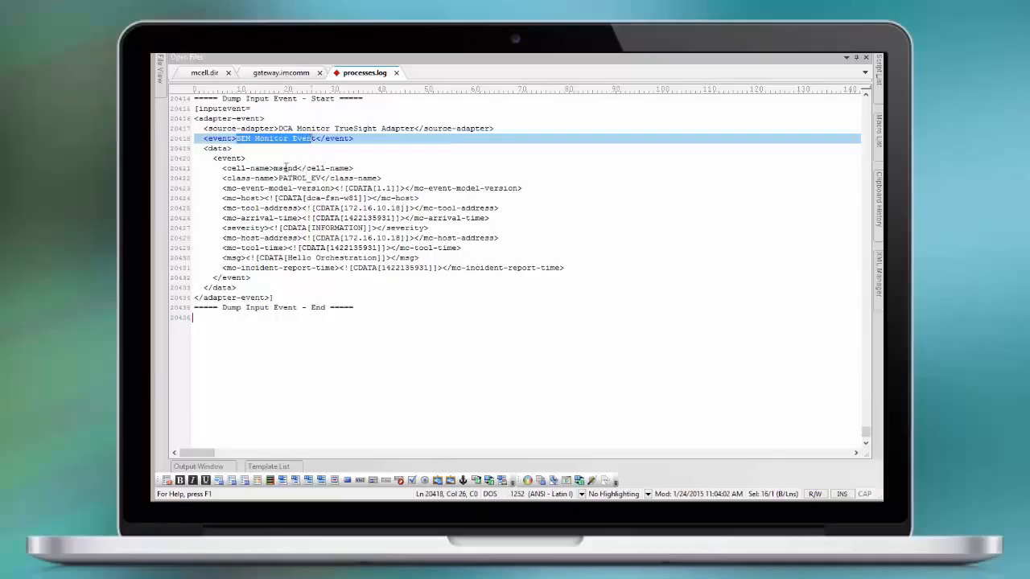
{"action": "double_click", "coordinate": [285, 168]}
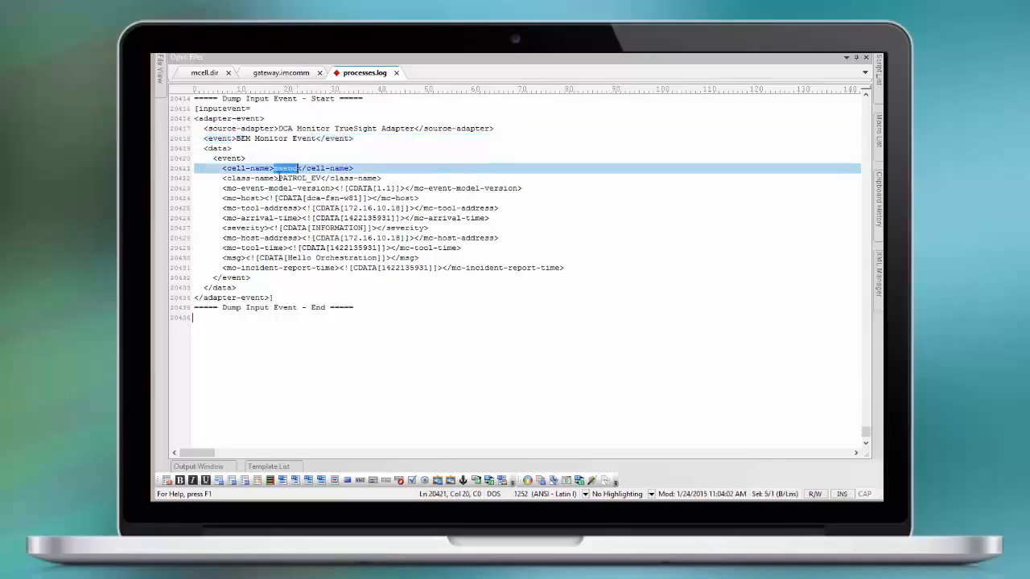
{"action": "left_click_drag", "start_coordinate": [278, 177], "coordinate": [319, 178]}
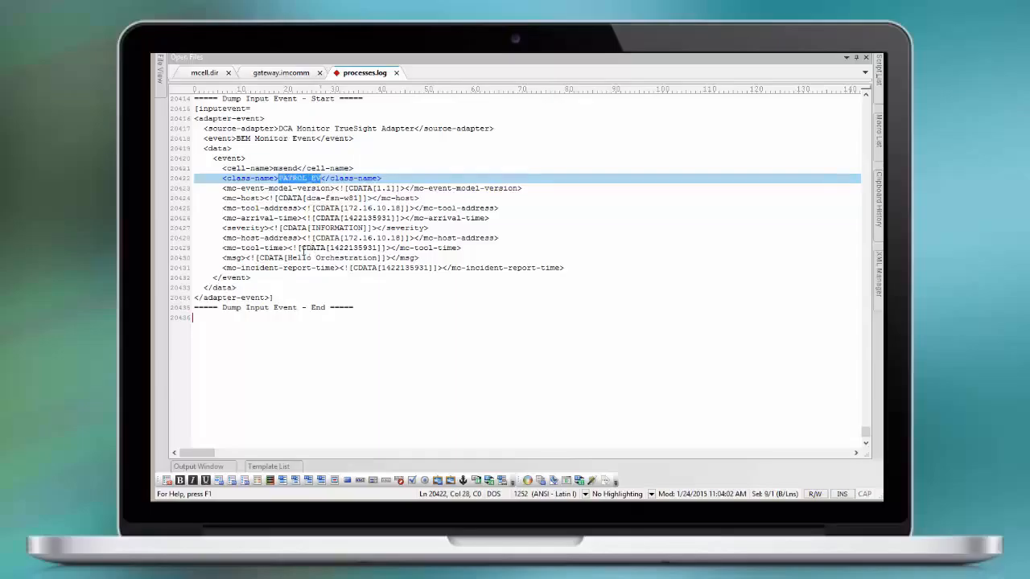
{"action": "left_click_drag", "start_coordinate": [290, 258], "coordinate": [379, 258]}
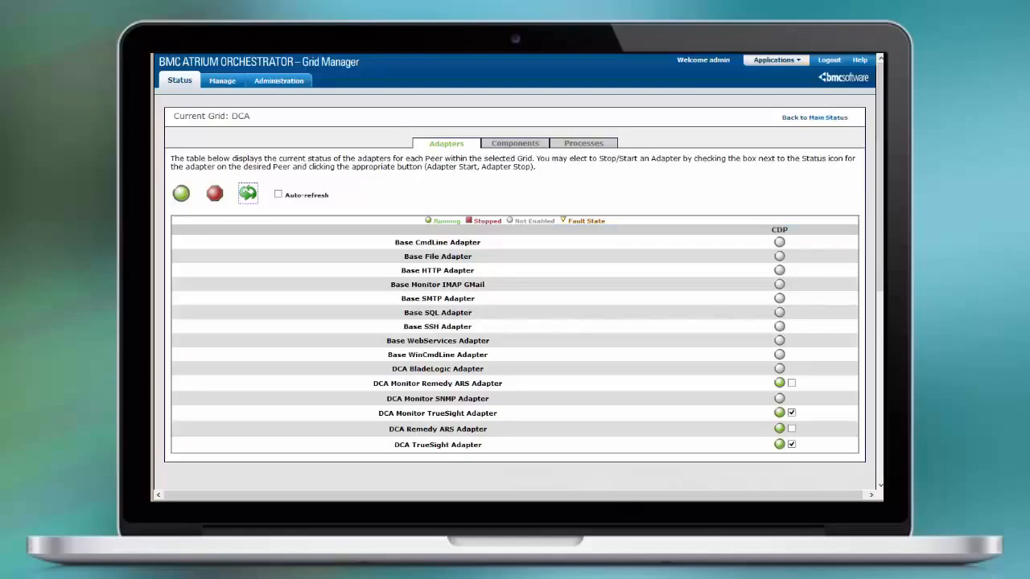
- Return to the main grid status in Grid Manager and log out
{"action": "left_click", "coordinate": [190, 84]}
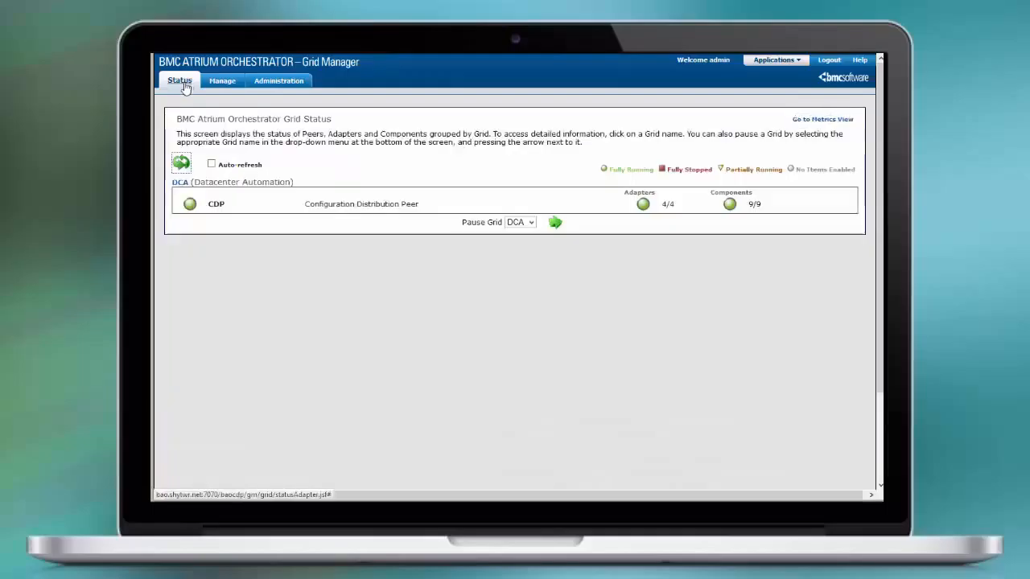
{"action": "left_click", "coordinate": [829, 60]}
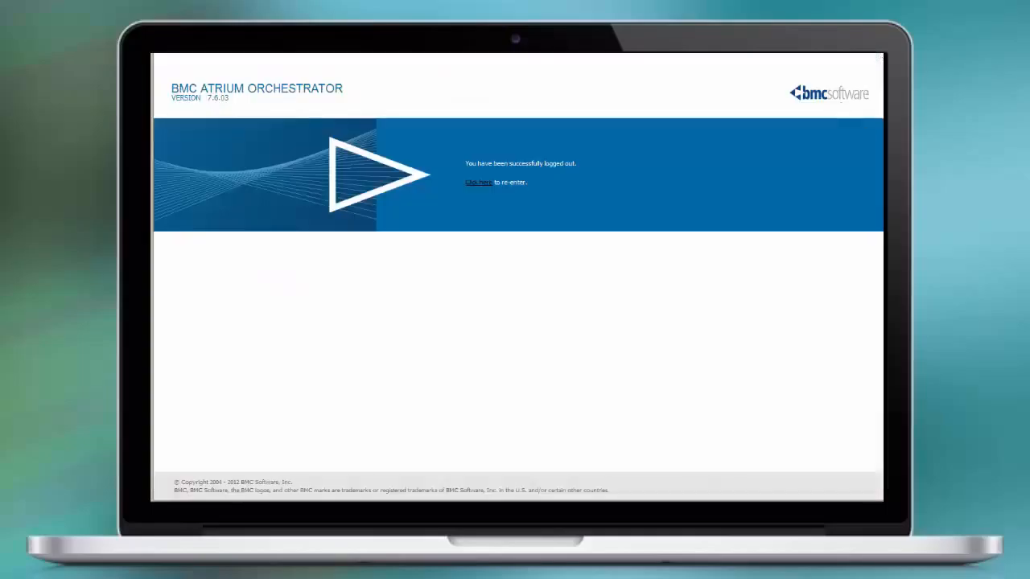
{"action": "left_click", "coordinate": [476, 185]}
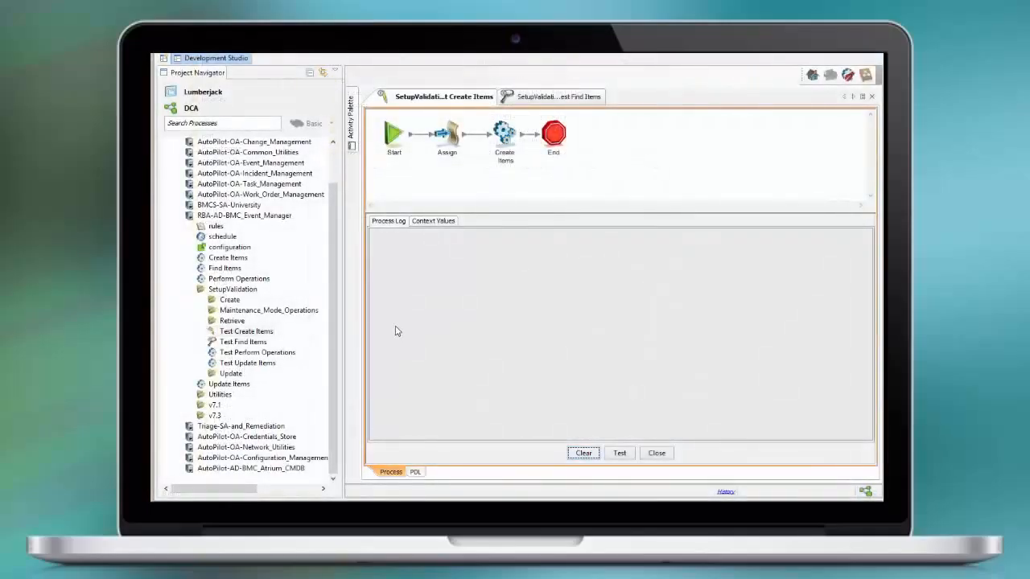
- In Development Studio, locate the Test Create Items process under SetupValidation in the RBA-AD-BMC_Event_Manager module
{"action": "left_click", "coordinate": [250, 331]}
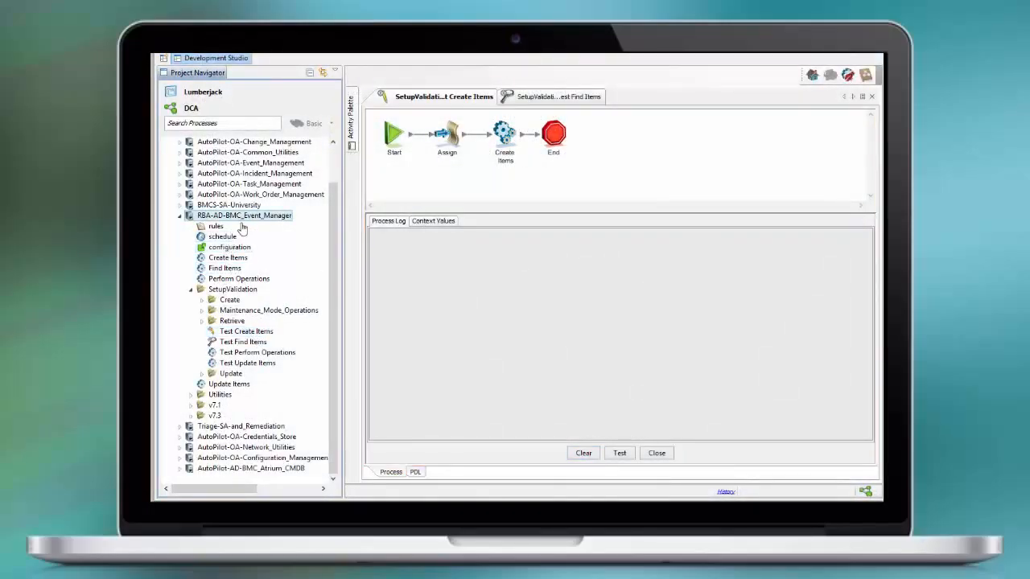
{"action": "left_click", "coordinate": [227, 289]}
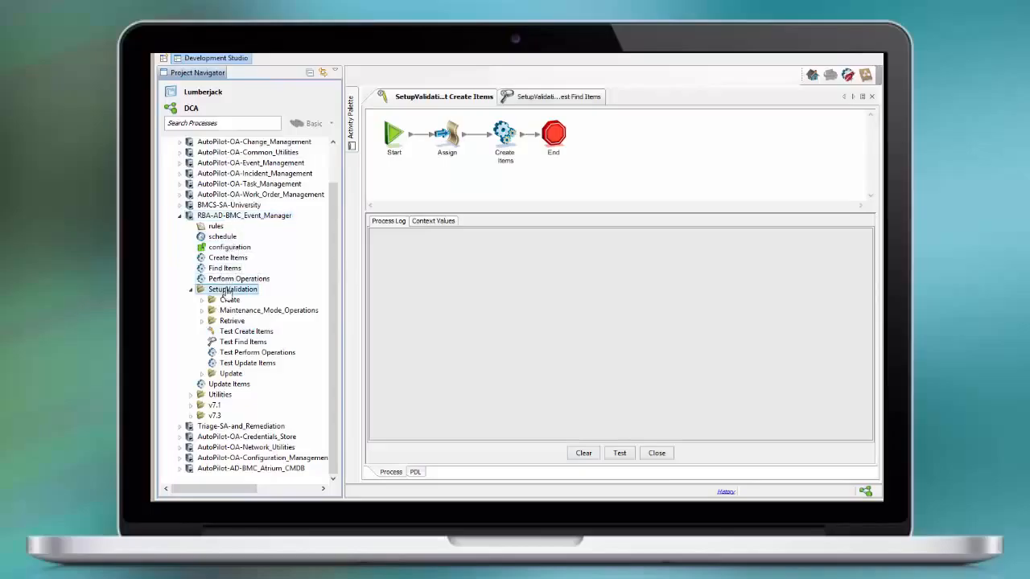
{"action": "left_click", "coordinate": [248, 331]}
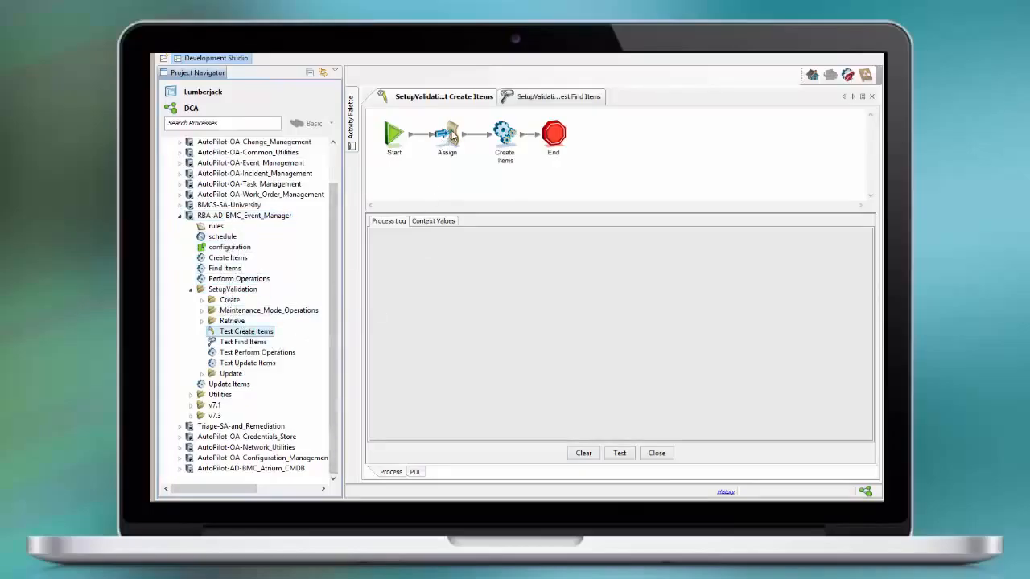
- Open the Assign activity of Test Create Items and inspect the XML input of its items assignment
{"action": "double_click", "coordinate": [448, 136]}
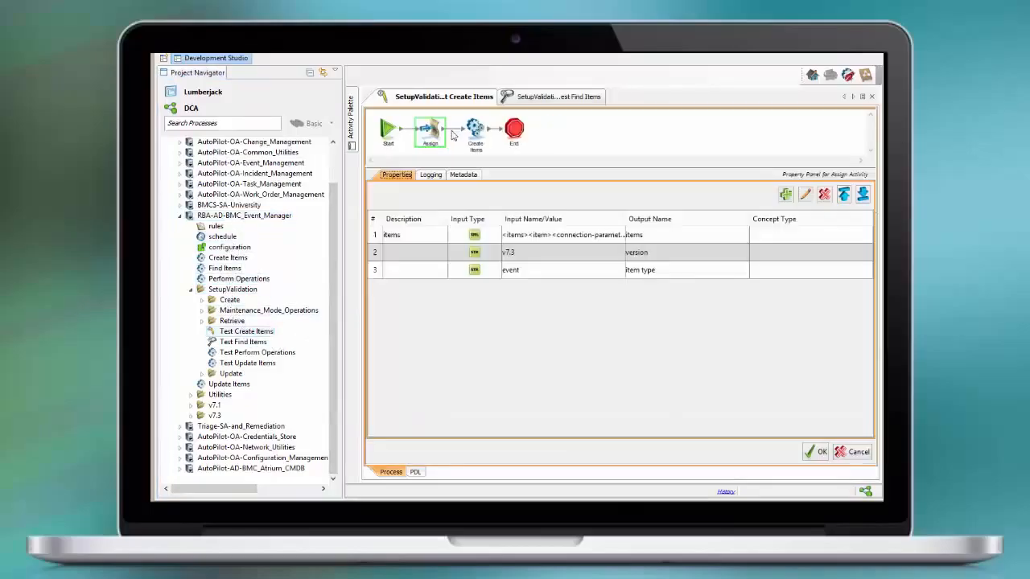
{"action": "left_click", "coordinate": [612, 236]}
{"action": "double_click", "coordinate": [612, 238]}
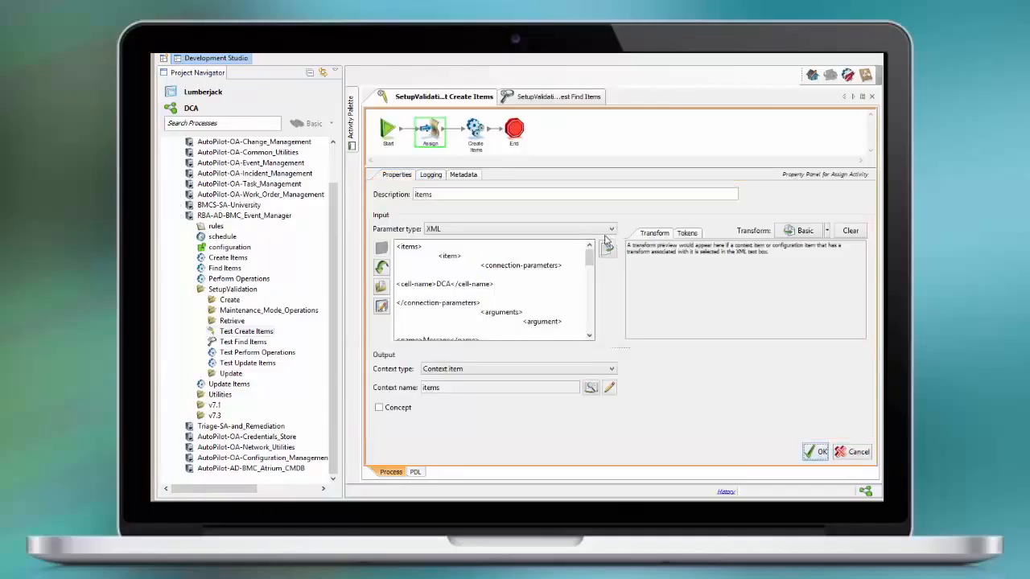
{"action": "left_click", "coordinate": [475, 320]}
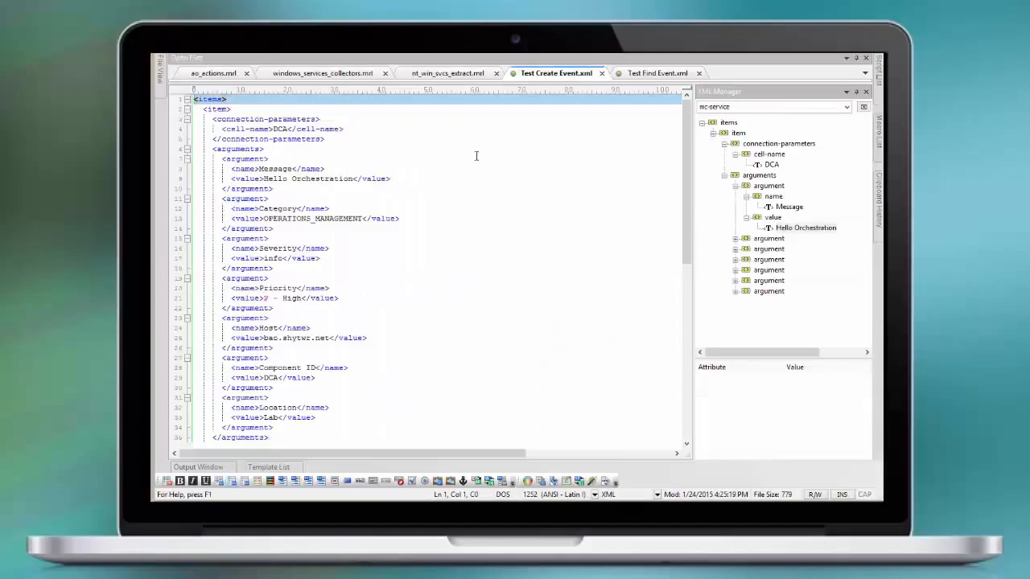
- Examine the cell name and Message argument of Test Create Event.xml in UltraEdit, and close the Assign activity's properties in Development Studio
{"action": "left_click", "coordinate": [772, 166]}
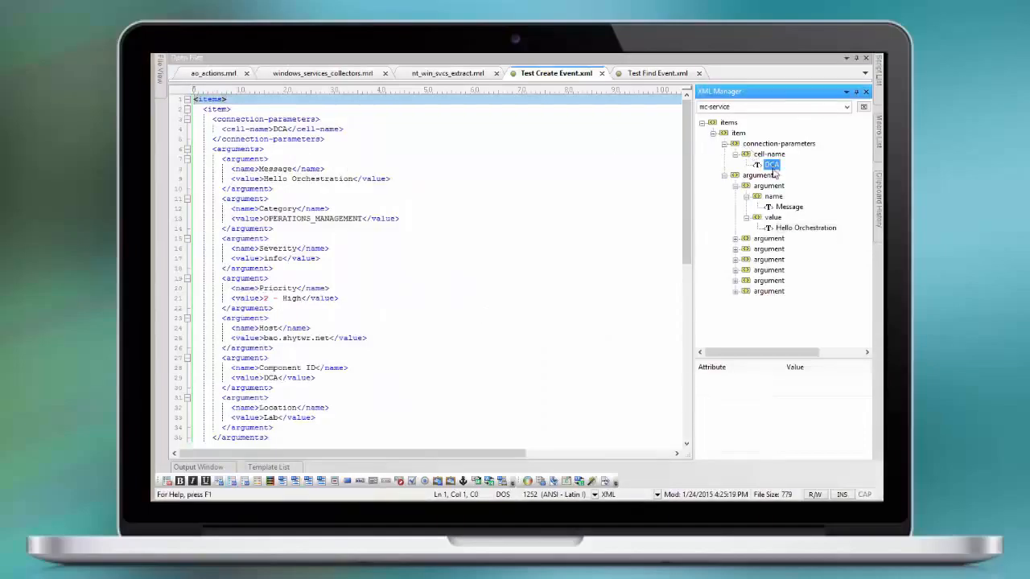
{"action": "left_click", "coordinate": [786, 209]}
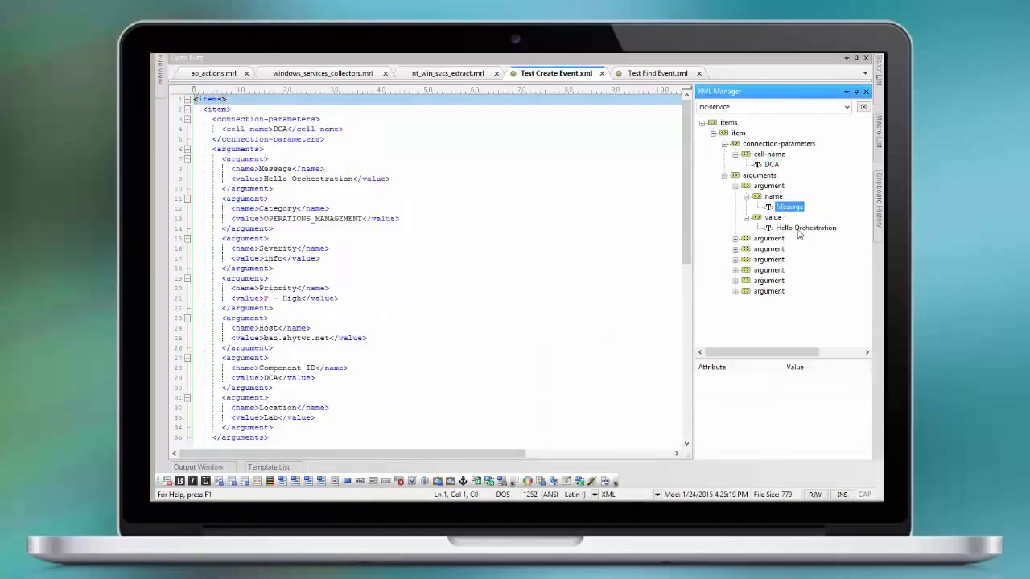
{"action": "left_click", "coordinate": [769, 227]}
{"action": "mouse_move", "coordinate": [686, 180]}
{"action": "left_mouse_down"}
{"action": "mouse_move", "coordinate": [688, 231]}
{"action": "mouse_move", "coordinate": [690, 176]}
{"action": "left_mouse_up"}
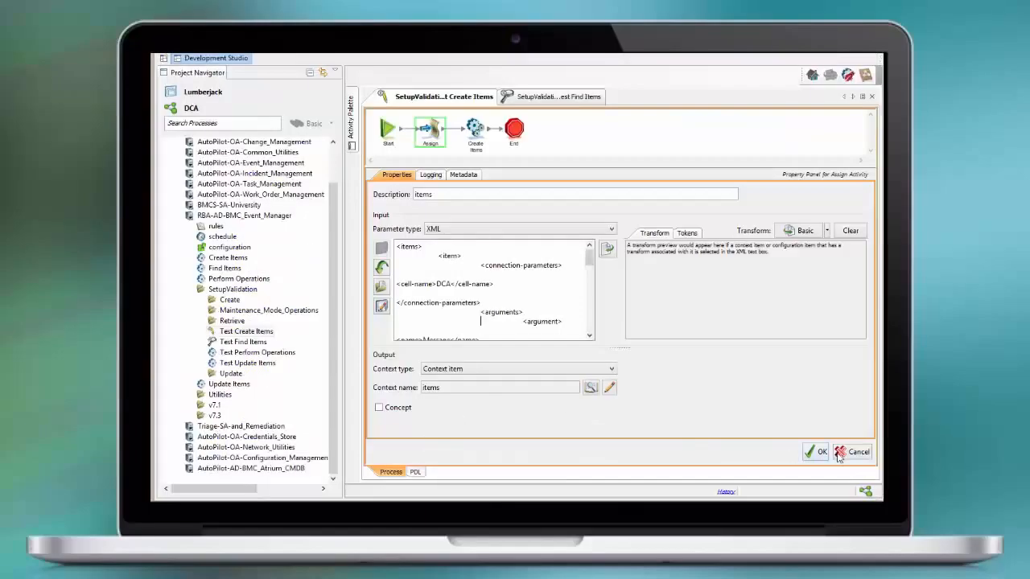
{"action": "left_click", "coordinate": [820, 454]}
{"action": "left_click", "coordinate": [817, 452]}
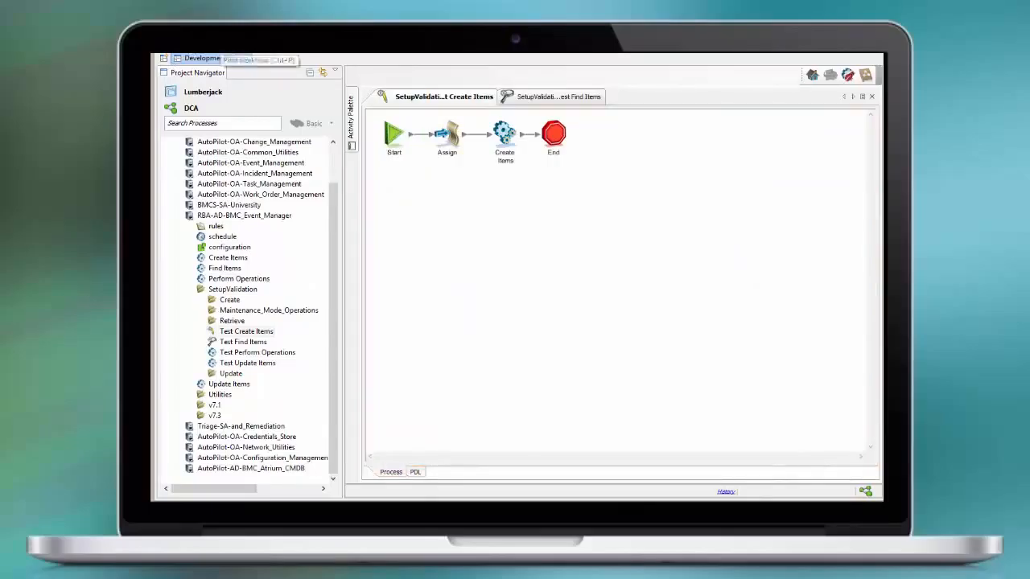
- Test the Test Create Items process, leaving the adapter name input parameter blank
{"action": "left_click", "coordinate": [235, 53]}
{"action": "left_click", "coordinate": [626, 331]}
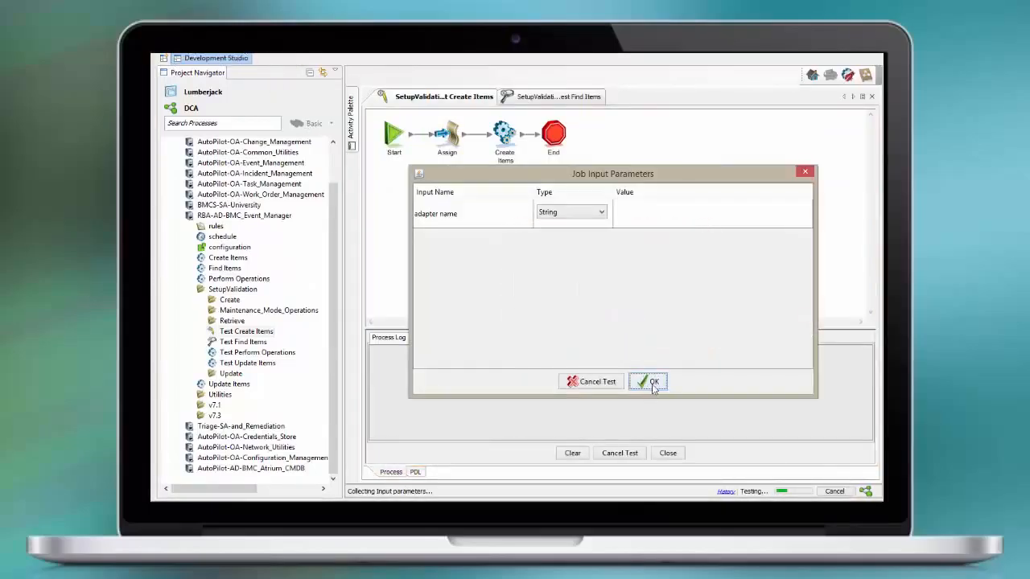
{"action": "left_click", "coordinate": [654, 383]}
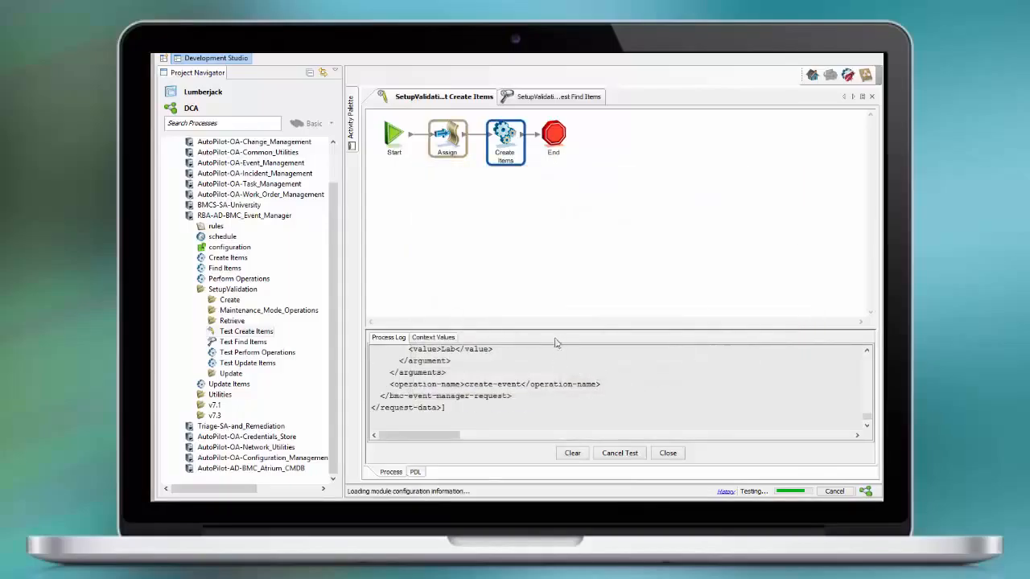
- Examine the event ID in the Test Create Items adapter response, close it, and select the Hello Orchestration event in the TrueSight console
{"action": "left_click_drag", "start_coordinate": [552, 257], "coordinate": [555, 209]}
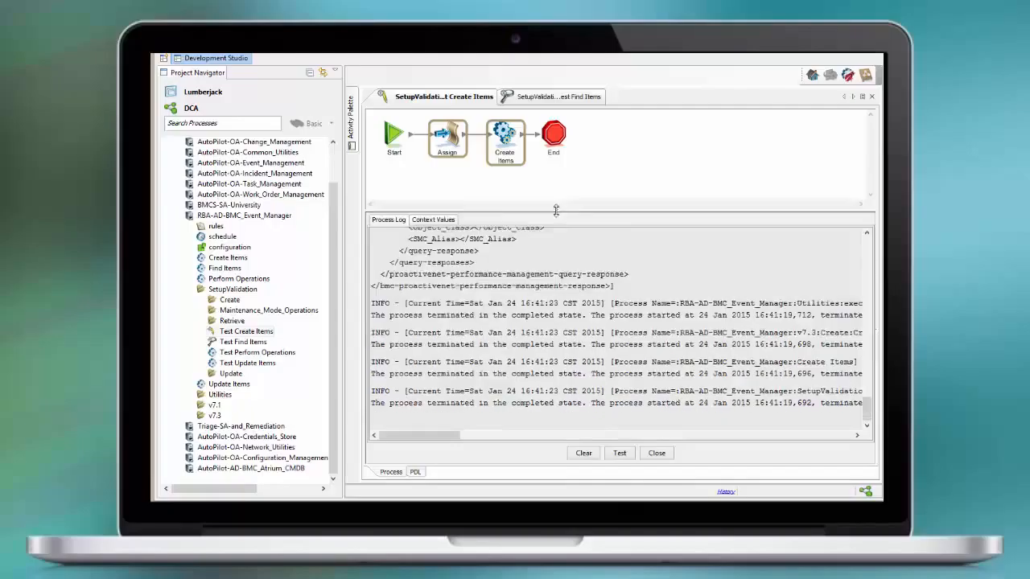
{"action": "left_click", "coordinate": [443, 220]}
{"action": "double_click", "coordinate": [646, 259]}
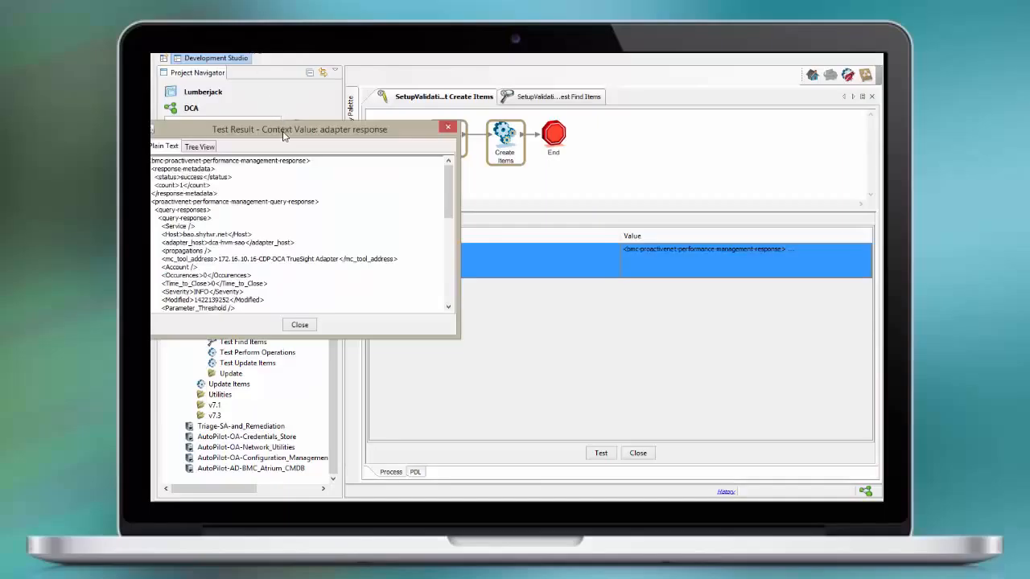
{"action": "left_click_drag", "start_coordinate": [282, 122], "coordinate": [359, 155]}
{"action": "left_click_drag", "start_coordinate": [531, 359], "coordinate": [614, 432]}
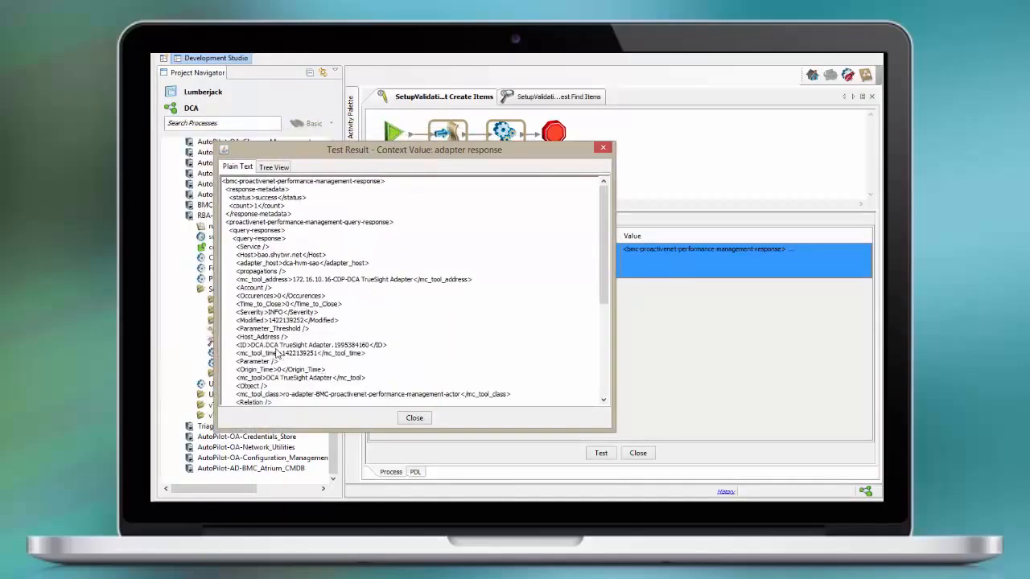
{"action": "left_click_drag", "start_coordinate": [254, 350], "coordinate": [364, 351]}
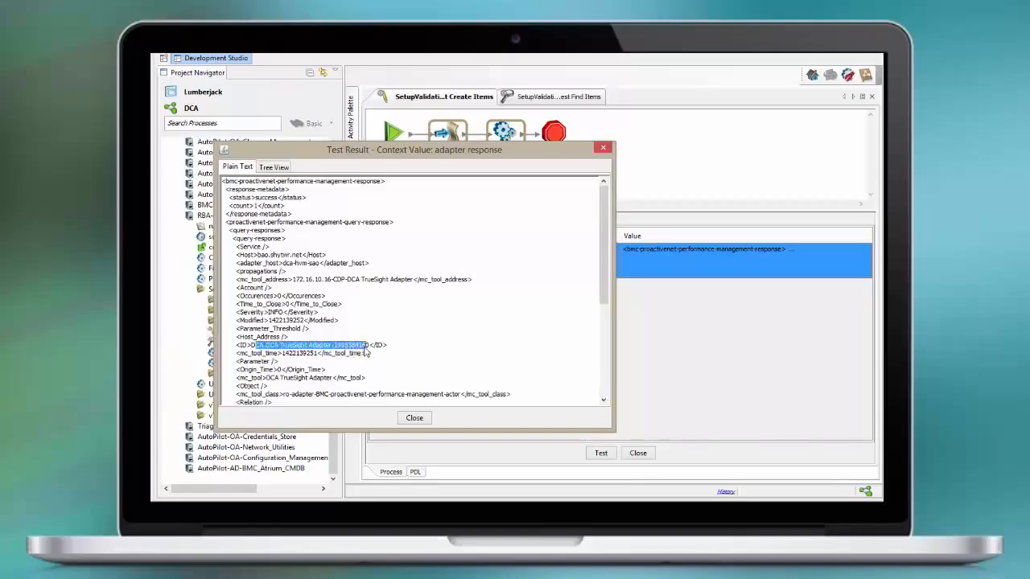
{"action": "left_click", "coordinate": [414, 417]}
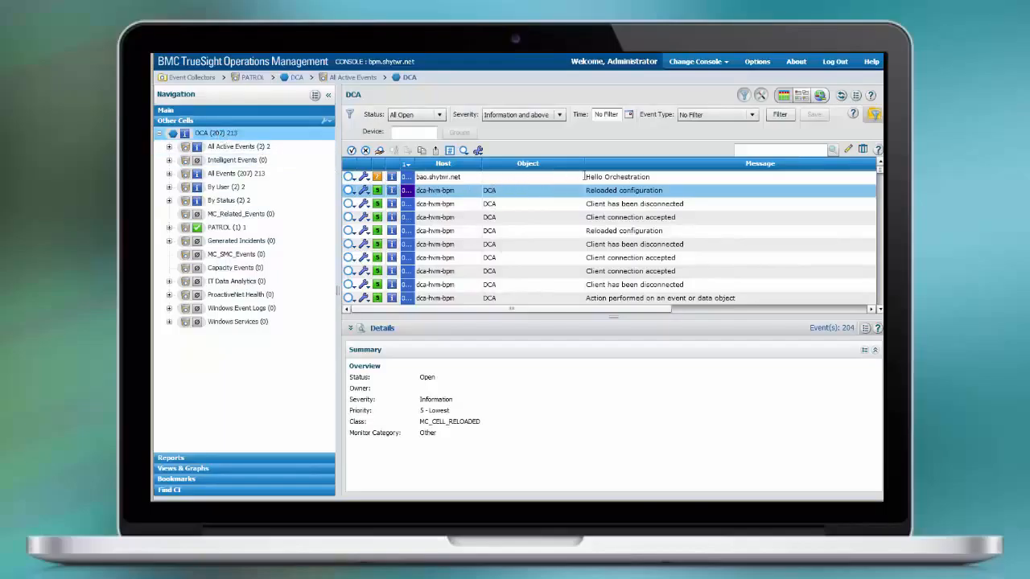
{"action": "left_click", "coordinate": [613, 178]}
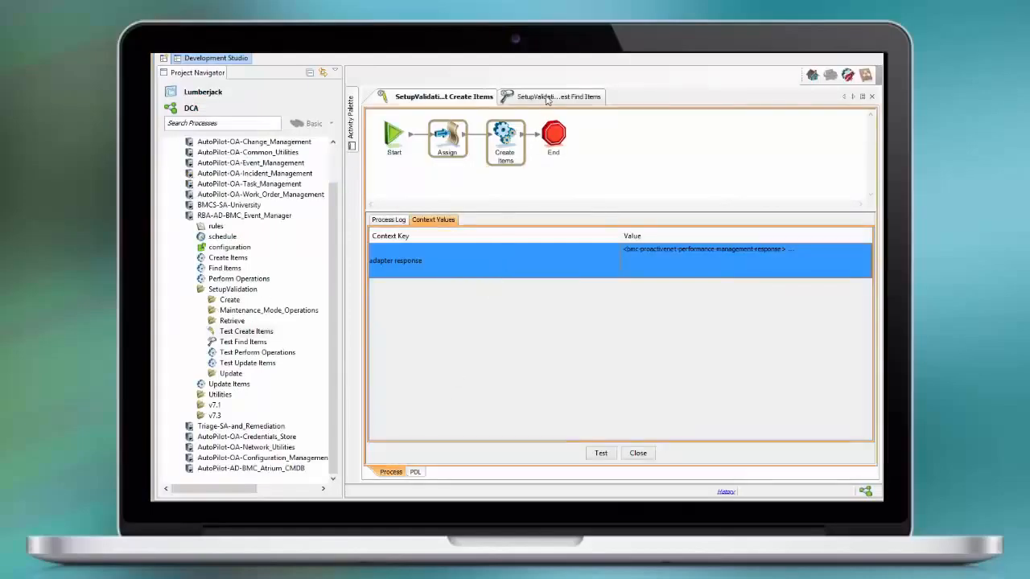
- In Development Studio, open the Assign activity of the Test Find Items process and inspect the XML input of its items assignment
{"action": "left_click", "coordinate": [551, 97]}
{"action": "left_click", "coordinate": [253, 342]}
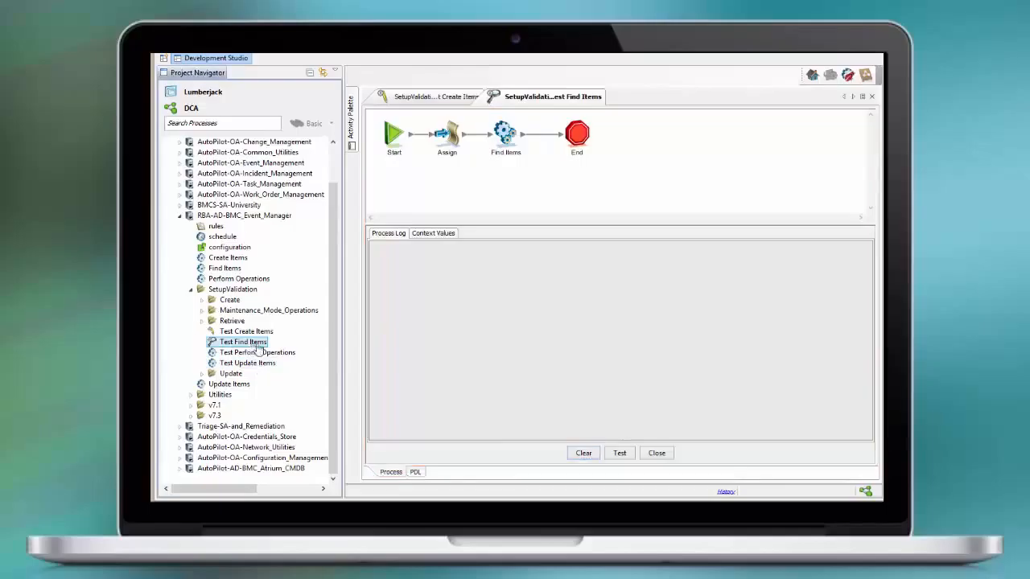
{"action": "left_click", "coordinate": [452, 137]}
{"action": "left_click", "coordinate": [534, 235]}
{"action": "double_click", "coordinate": [533, 235]}
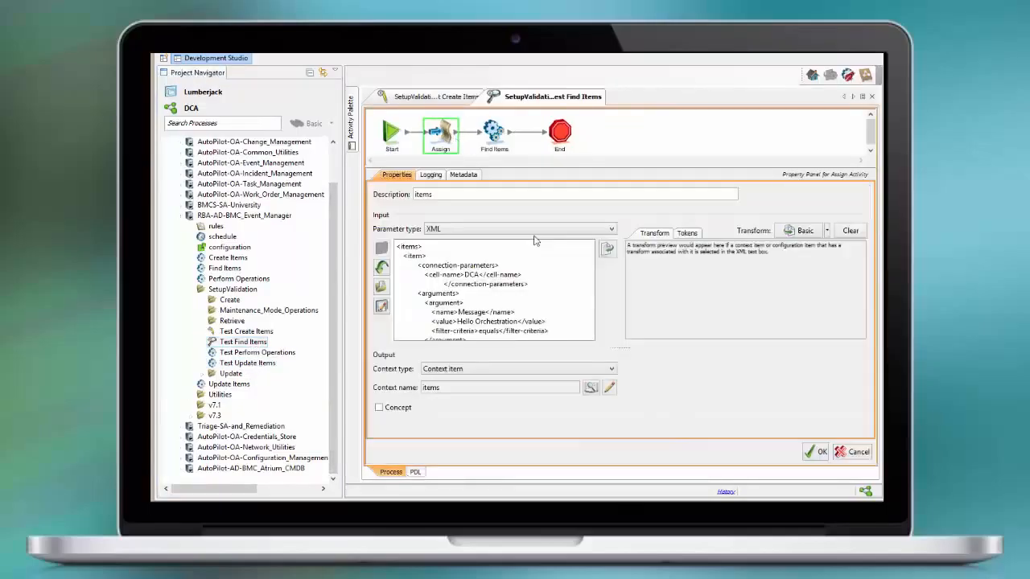
{"action": "scroll", "coordinate": [591, 286], "scroll_direction": "down", "scroll_amount": 2}
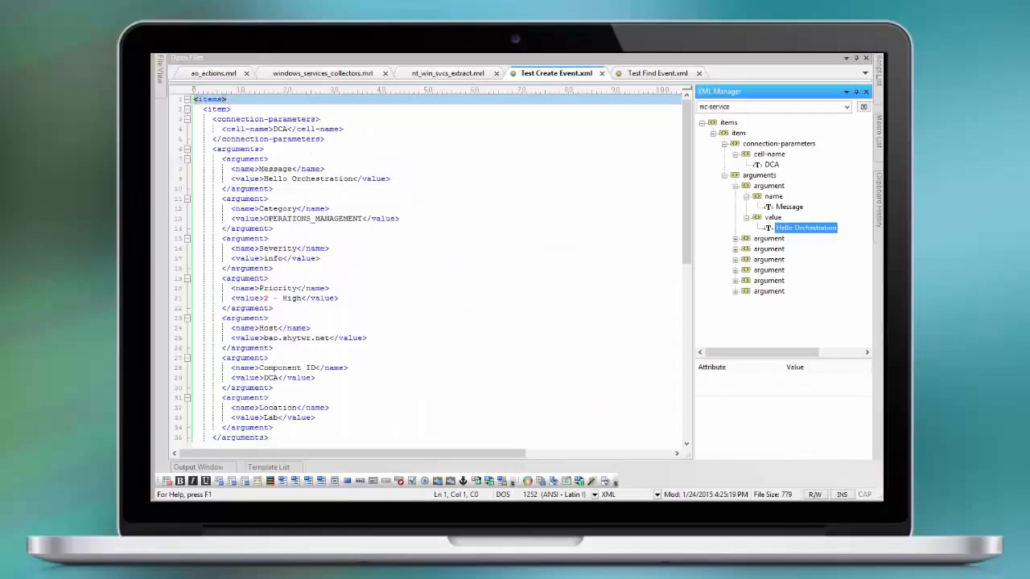
- Examine the cell name and Message argument of Test Find Event.xml in UltraEdit, and close the Assign activity's properties in Development Studio
{"action": "left_click", "coordinate": [653, 73]}
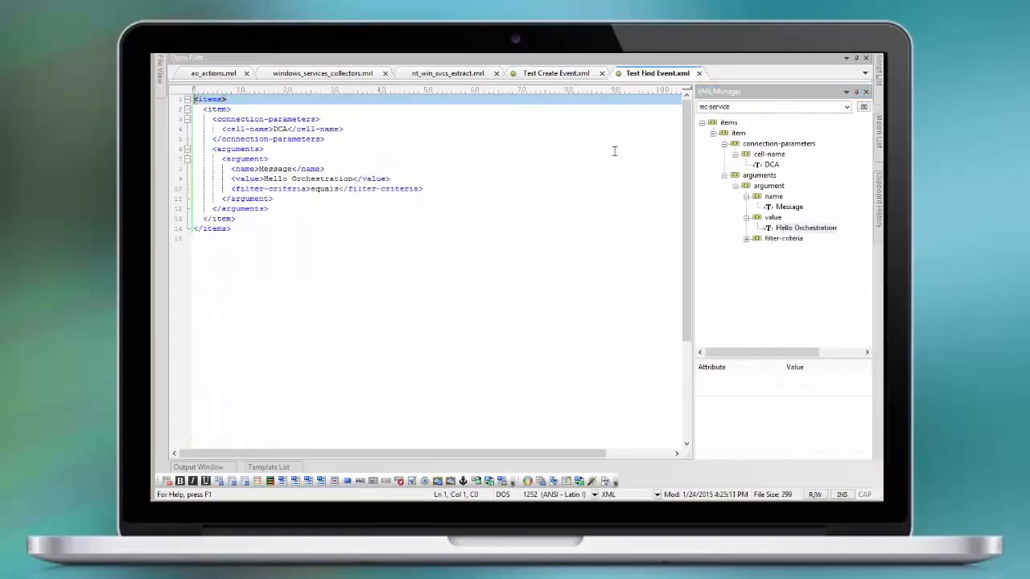
{"action": "left_click", "coordinate": [771, 165]}
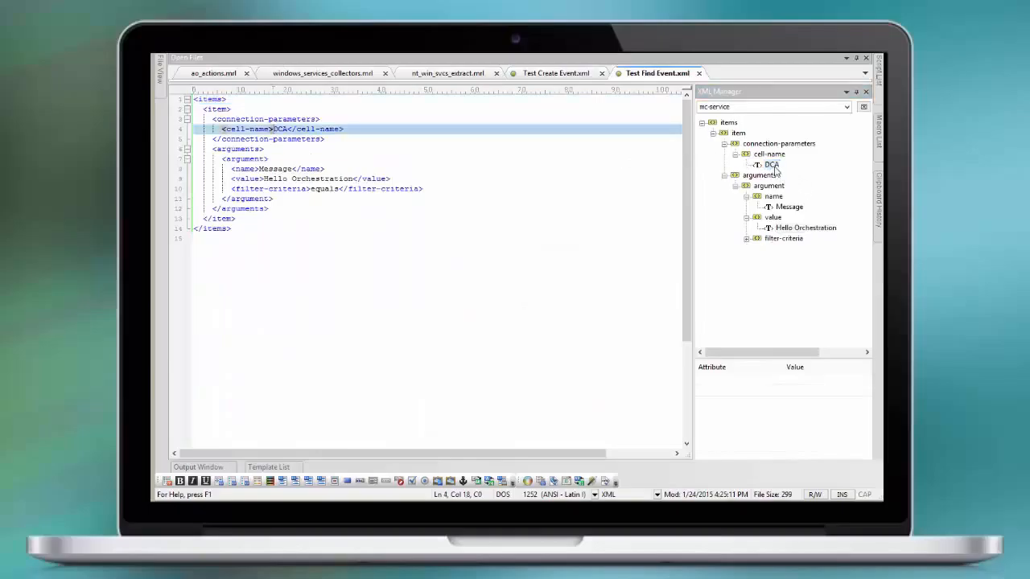
{"action": "left_click", "coordinate": [799, 210]}
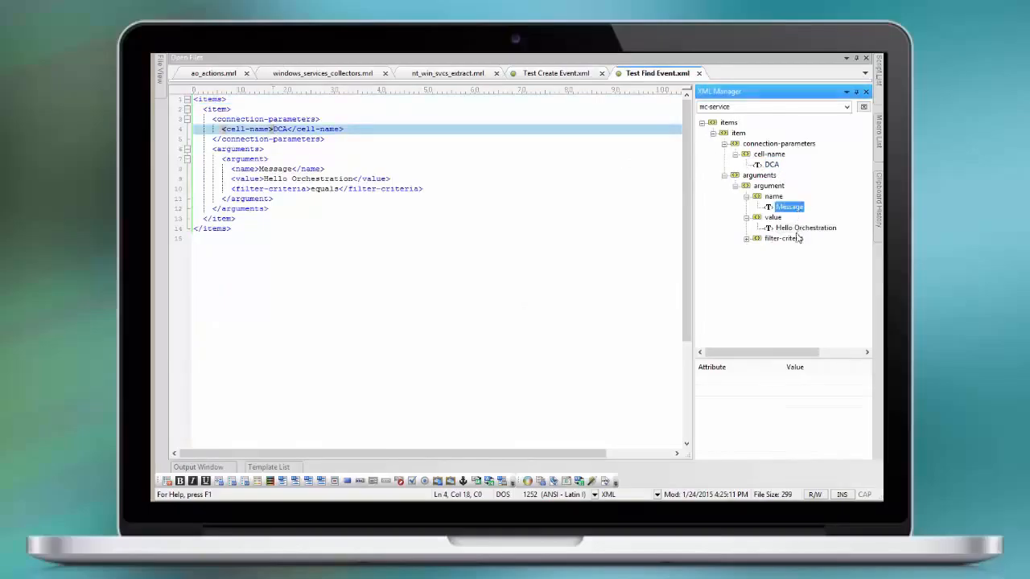
{"action": "left_click", "coordinate": [797, 229]}
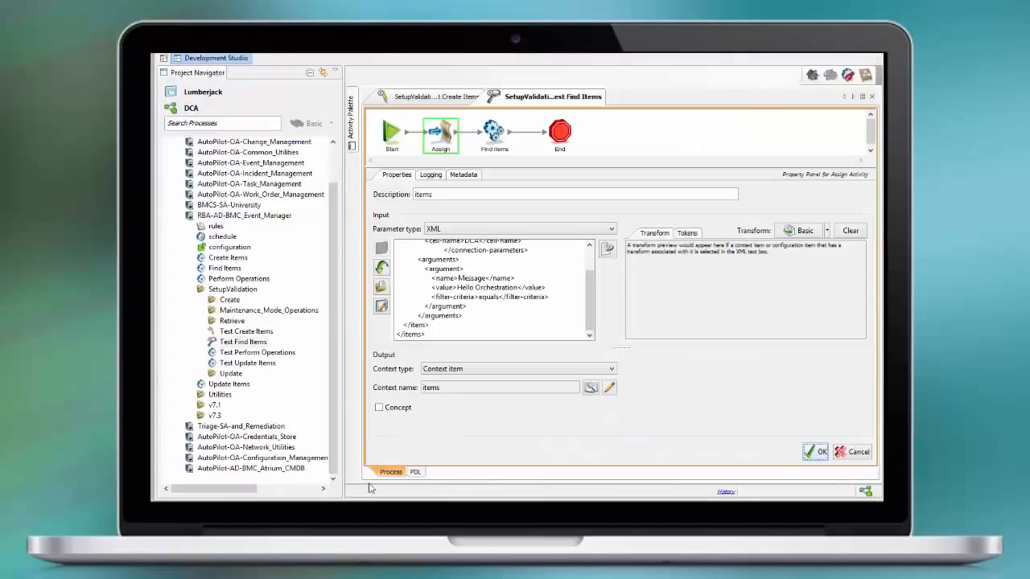
{"action": "left_click", "coordinate": [807, 454]}
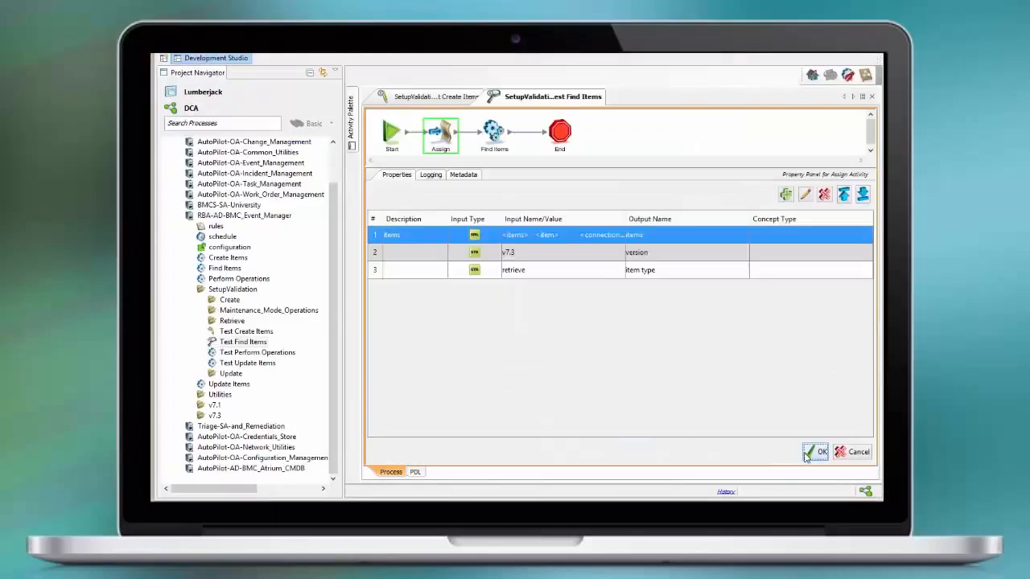
{"action": "left_click", "coordinate": [807, 455]}
- Test the Test Find Items process as if triggered by a rule, schedule, or SOAP, leaving the adapter name input parameter blank
{"action": "left_click", "coordinate": [577, 295]}
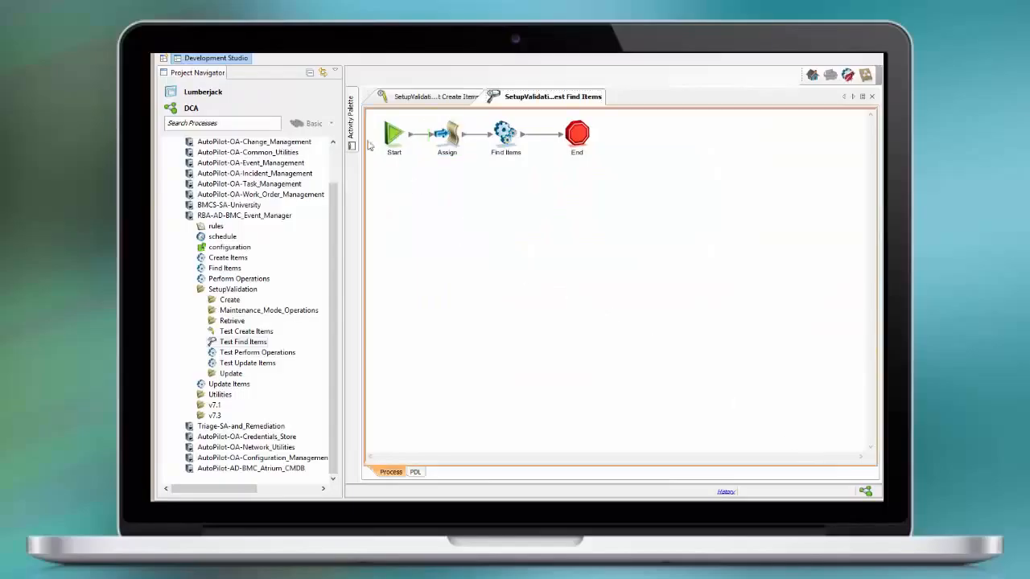
{"action": "left_click", "coordinate": [239, 50]}
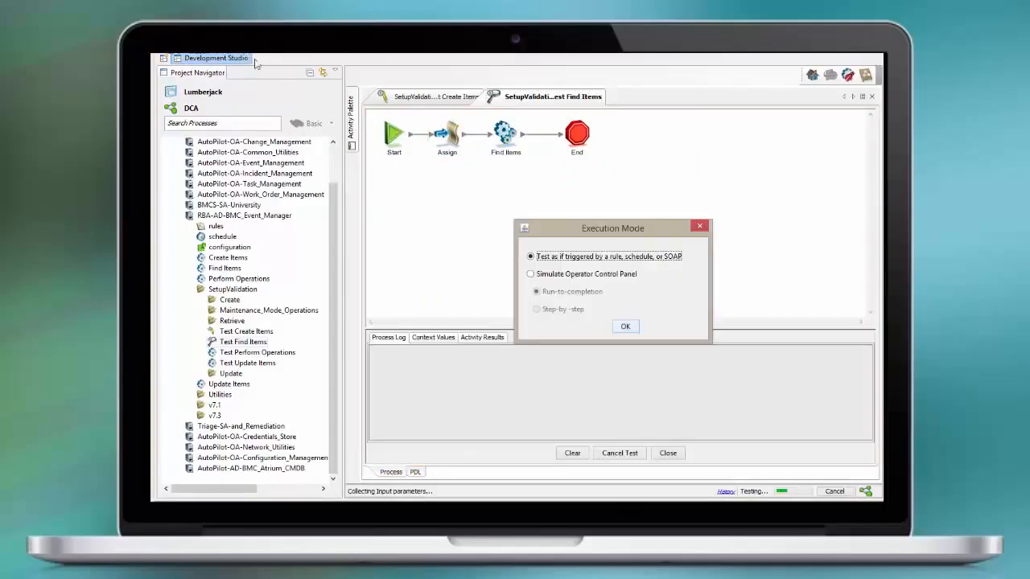
{"action": "left_click", "coordinate": [621, 326]}
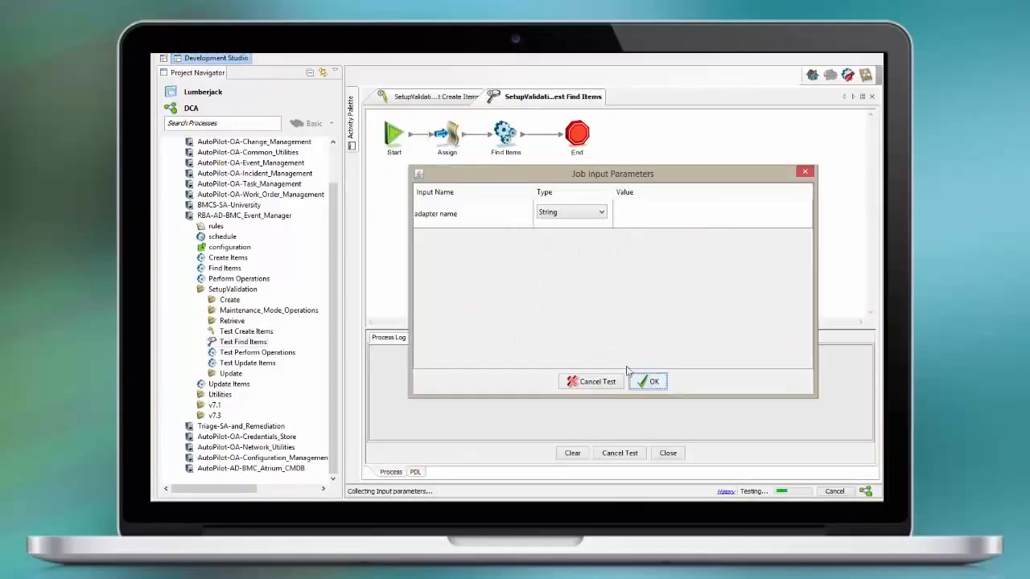
{"action": "left_click", "coordinate": [647, 384]}
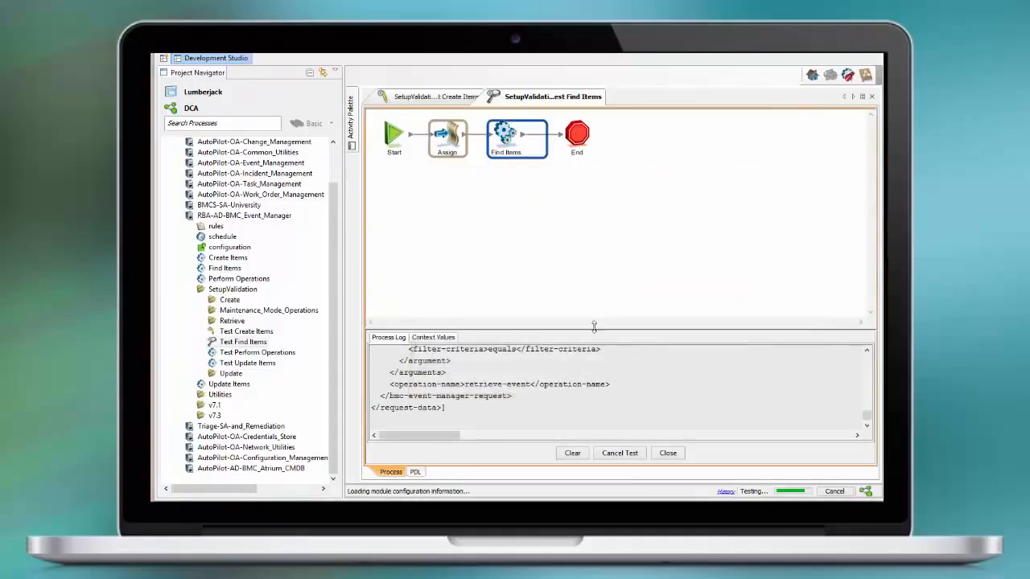
- Examine the event ID and message in the Test Find Items adapter response, and close the response and test results
{"action": "left_click", "coordinate": [447, 339]}
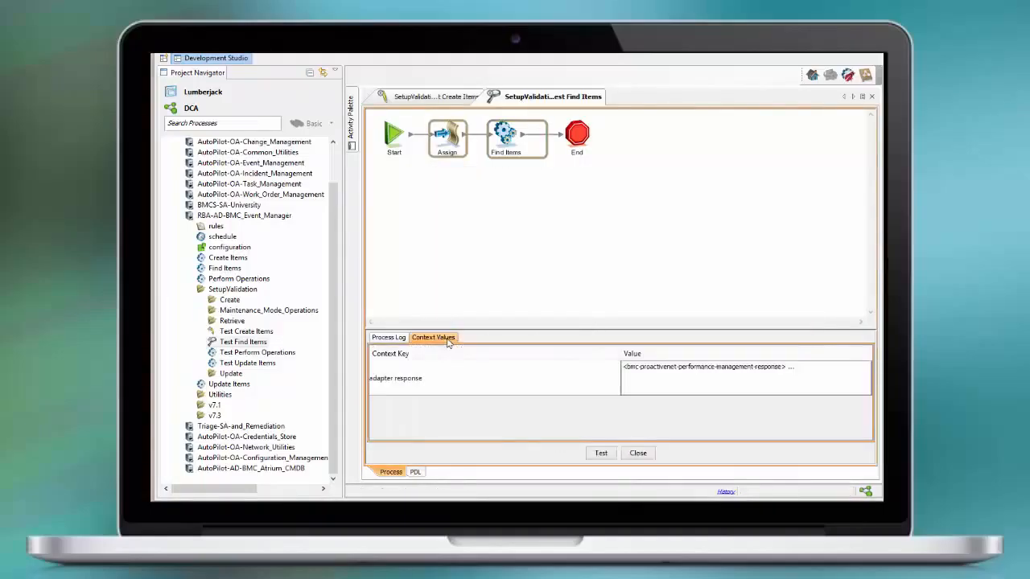
{"action": "double_click", "coordinate": [660, 378]}
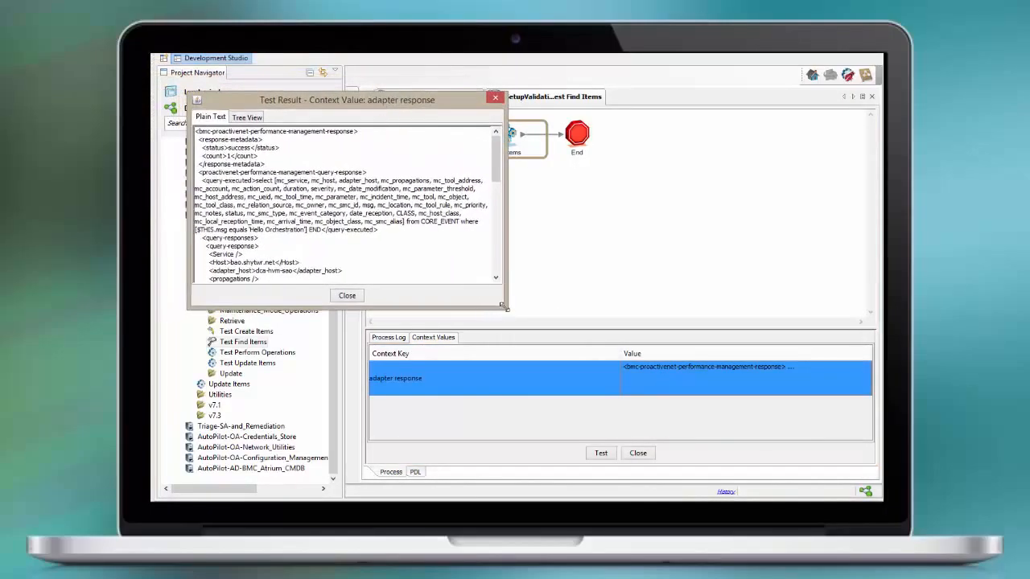
{"action": "left_click_drag", "start_coordinate": [506, 306], "coordinate": [661, 430]}
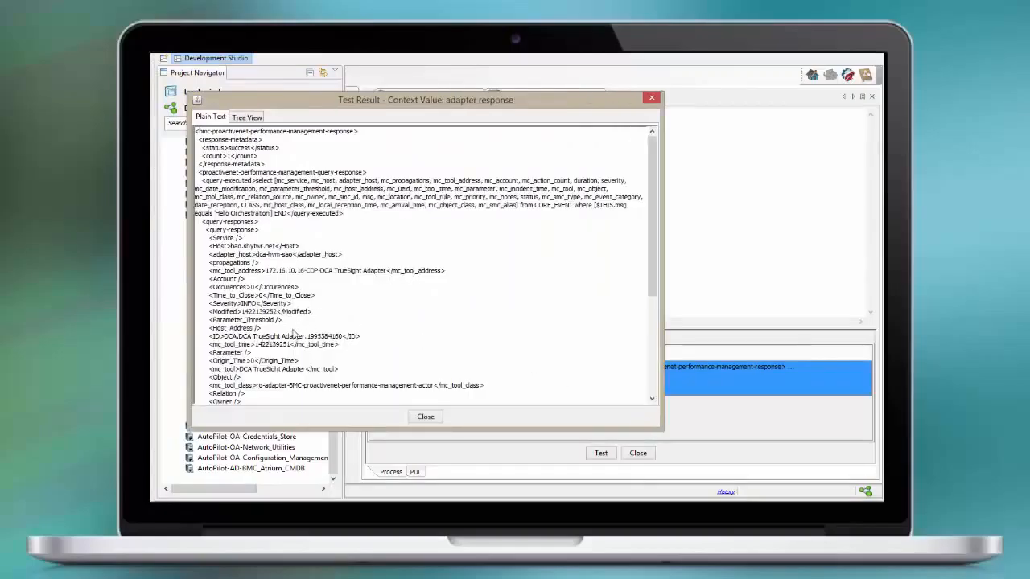
{"action": "left_click_drag", "start_coordinate": [225, 337], "coordinate": [343, 338]}
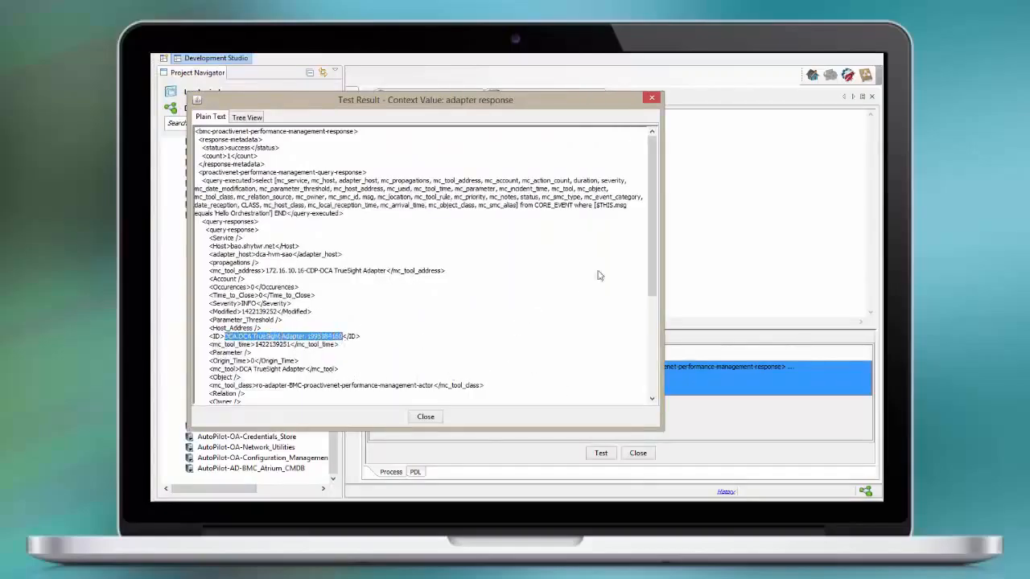
{"action": "left_click_drag", "start_coordinate": [653, 273], "coordinate": [652, 336]}
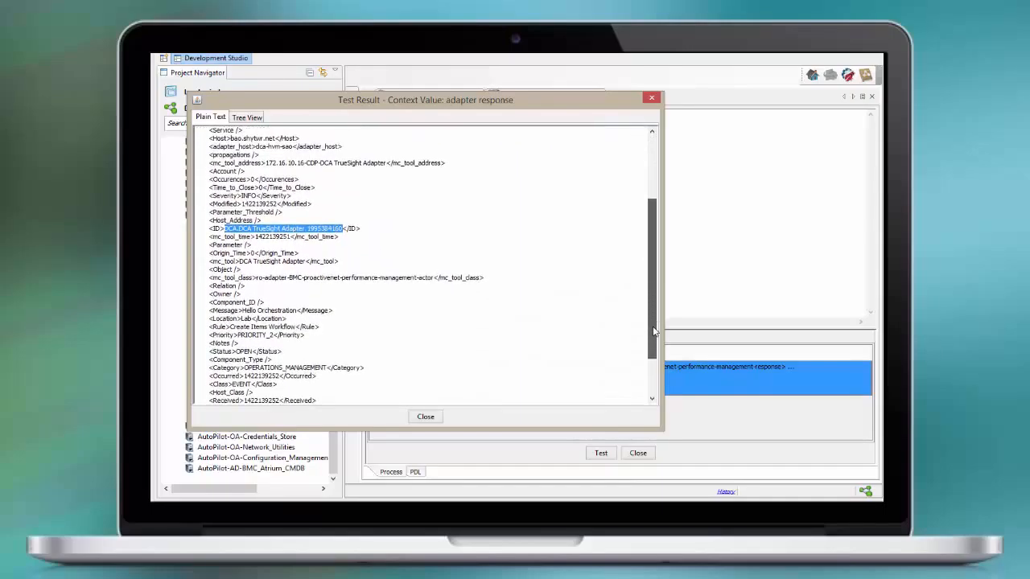
{"action": "left_click_drag", "start_coordinate": [244, 313], "coordinate": [296, 316]}
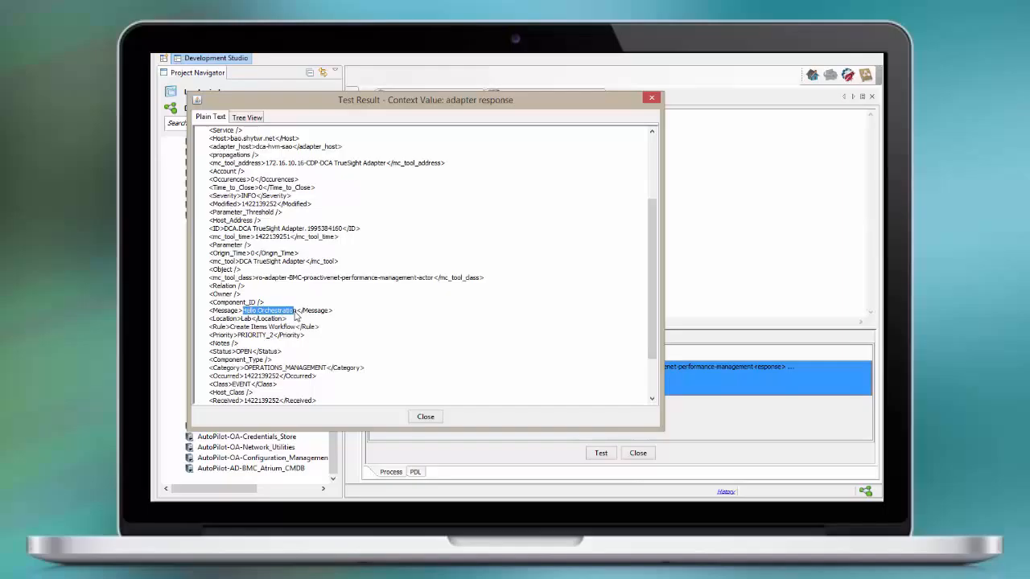
{"action": "left_click", "coordinate": [425, 417]}
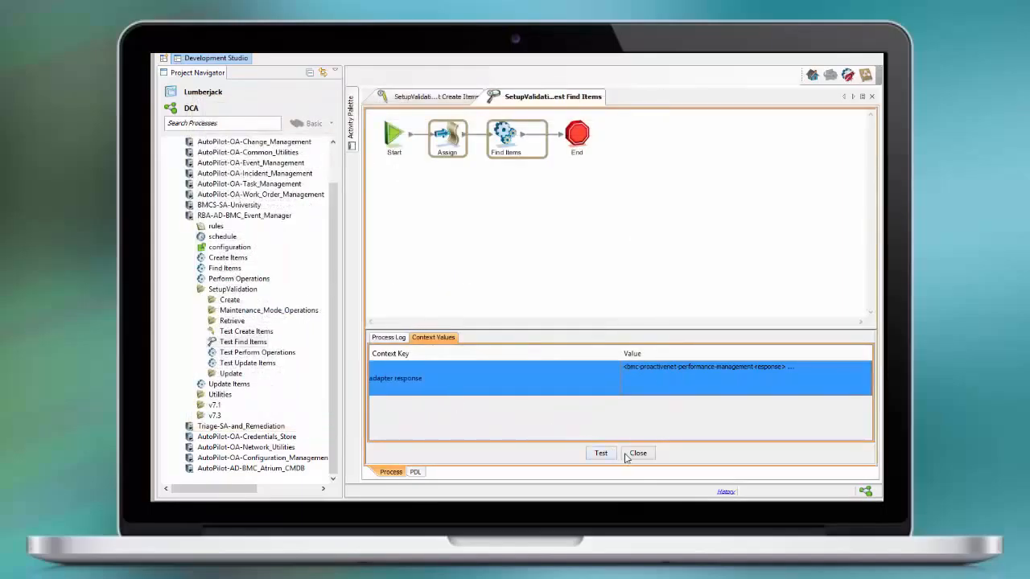
{"action": "left_click", "coordinate": [637, 454]}
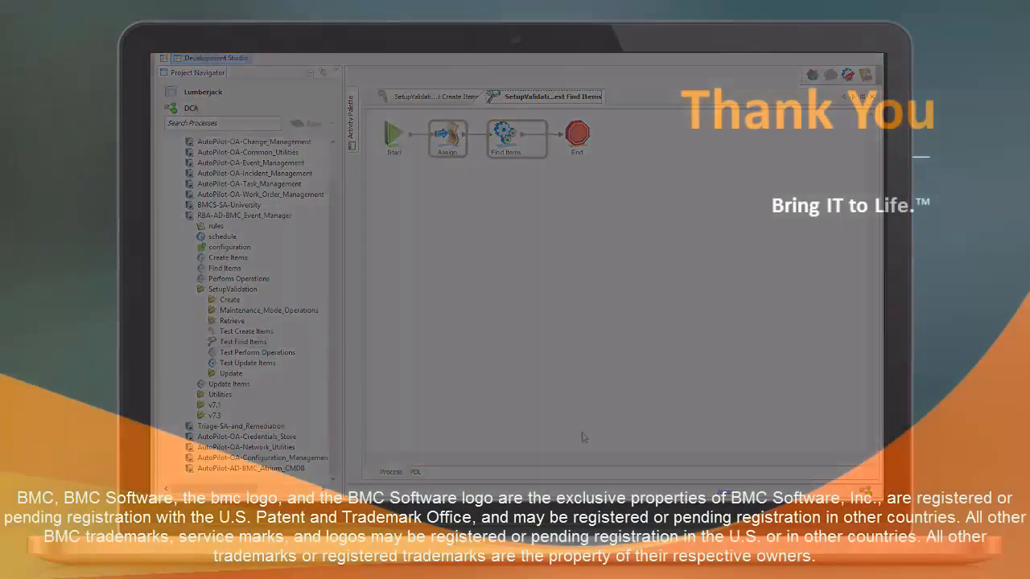